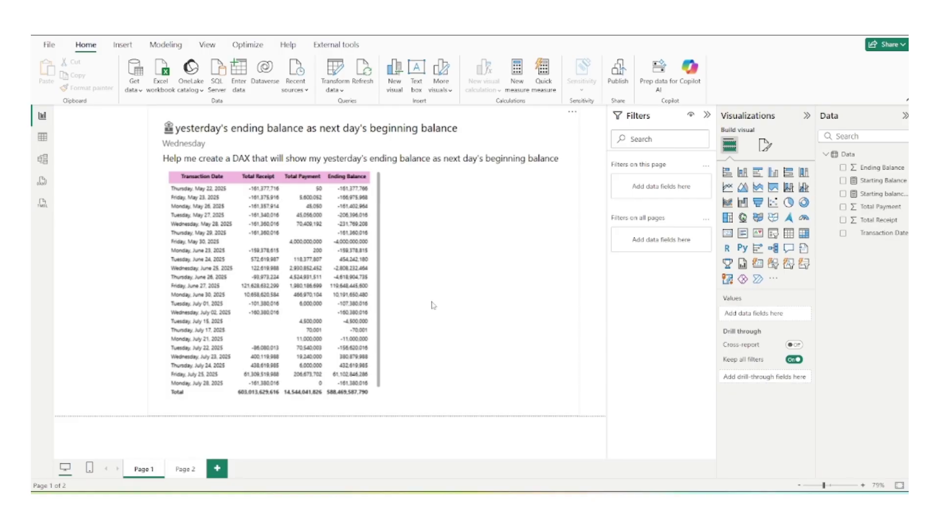
- Open Page 2 of the report and review the Total Receipt, Total Payment and Ending Balance columns in the Data table
{"action": "left_click", "coordinate": [429, 282]}
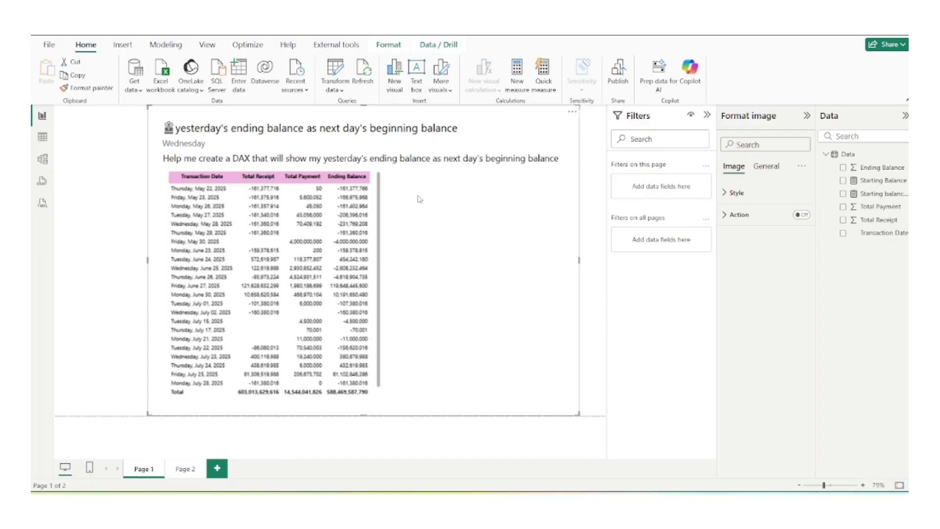
{"action": "left_click", "coordinate": [118, 269]}
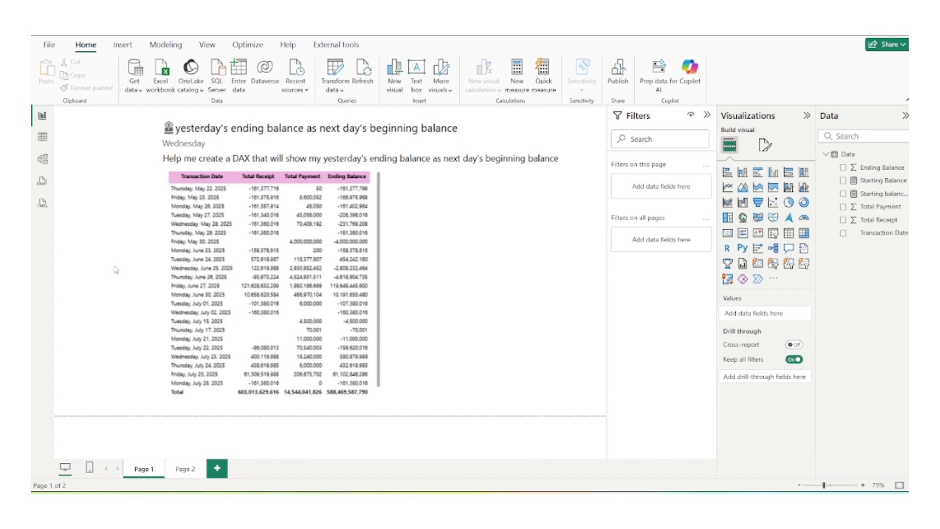
{"action": "left_click", "coordinate": [176, 469]}
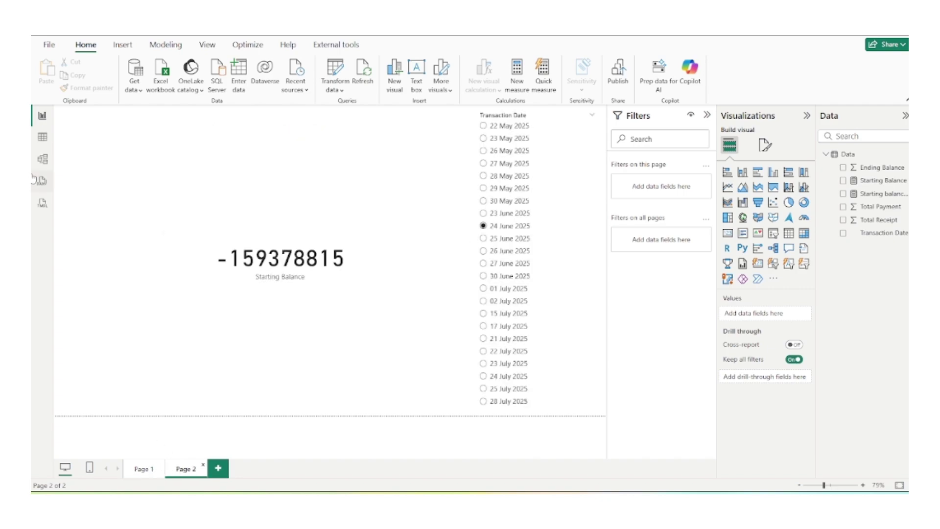
{"action": "left_click", "coordinate": [43, 137]}
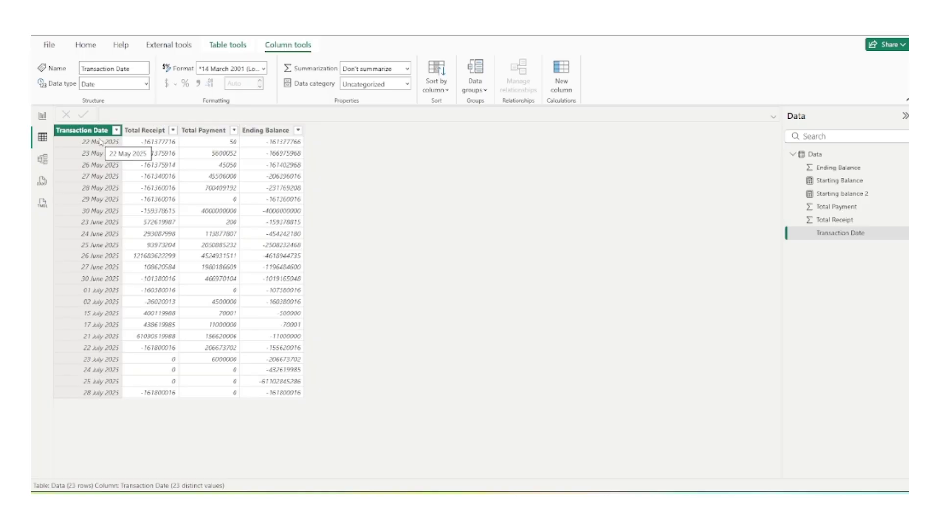
{"action": "left_click", "coordinate": [145, 131]}
{"action": "left_click", "coordinate": [194, 133]}
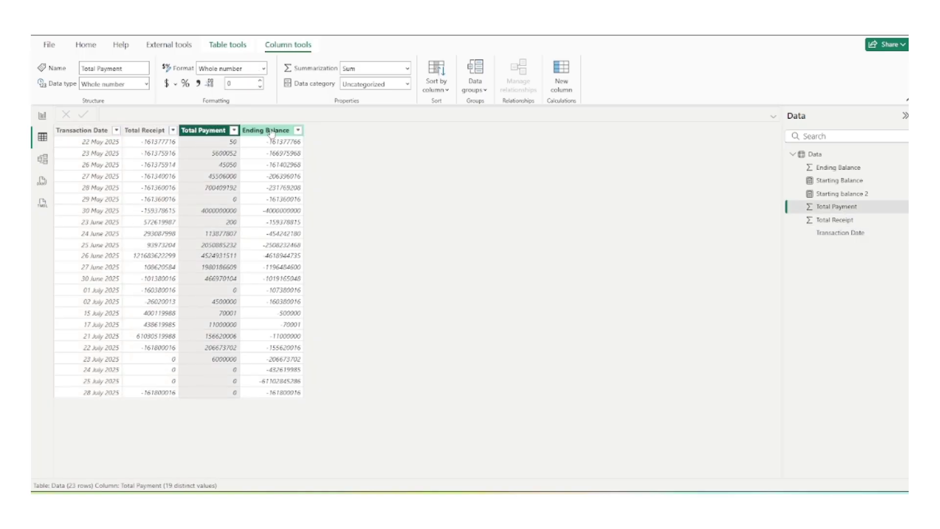
{"action": "left_click", "coordinate": [269, 130]}
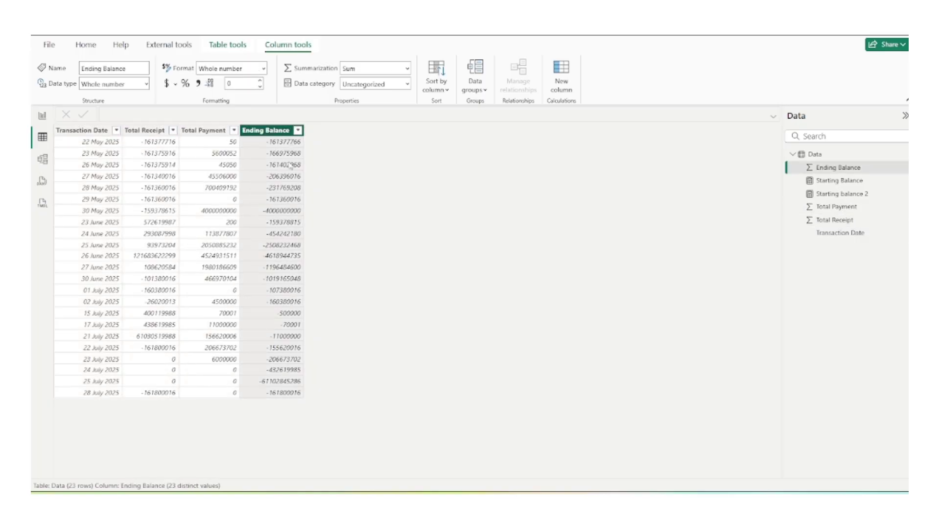
- Shift the Starting Balance card slightly left on the report page and filter the Transaction Date slicer to 27 May 2025
{"action": "left_click", "coordinate": [42, 115]}
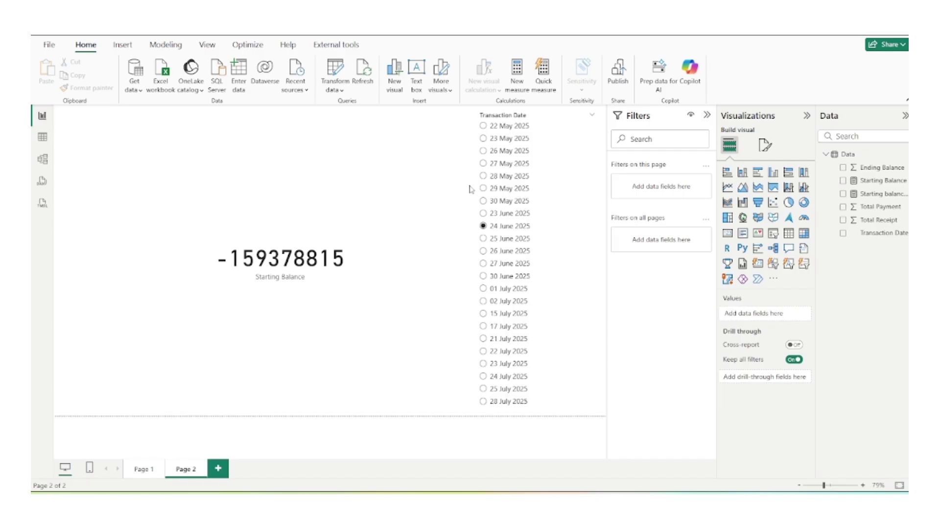
{"action": "left_click", "coordinate": [353, 263]}
{"action": "left_click_drag", "start_coordinate": [353, 263], "coordinate": [336, 263]}
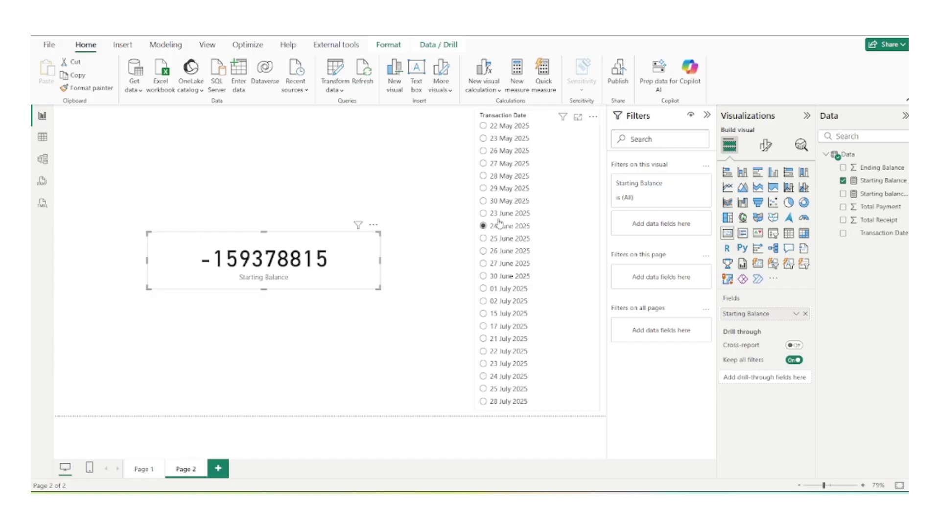
{"action": "left_click", "coordinate": [555, 163]}
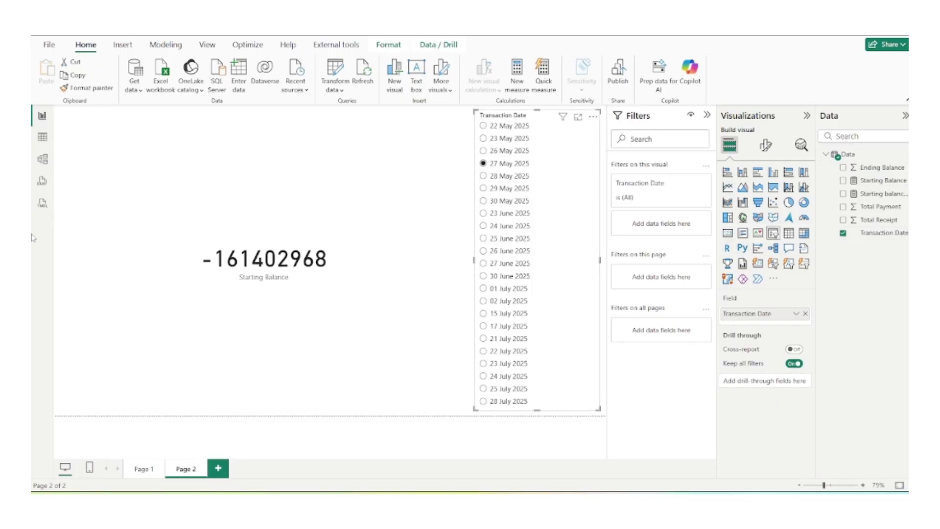
- Examine the transaction date and ending balance of the 23 June 2025 row in the Data table
{"action": "left_click", "coordinate": [43, 137]}
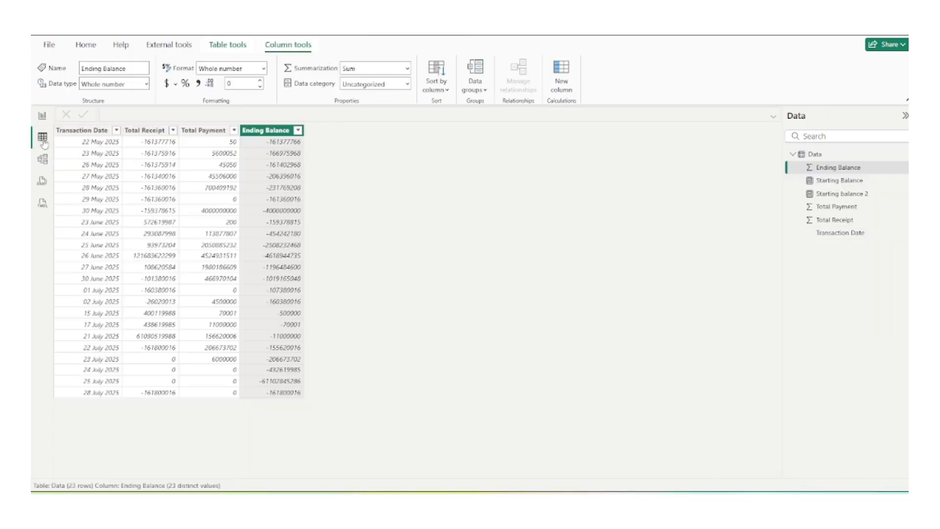
{"action": "left_click", "coordinate": [95, 223]}
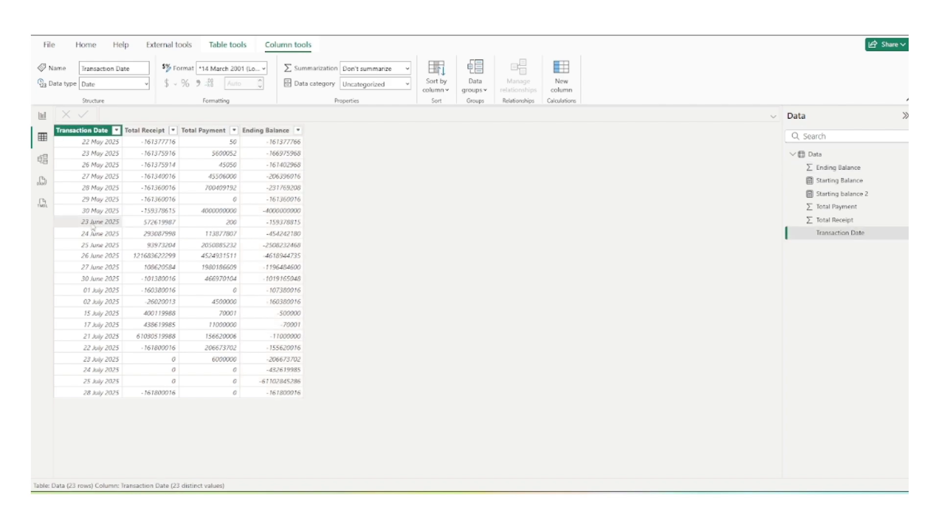
{"action": "left_click", "coordinate": [289, 223]}
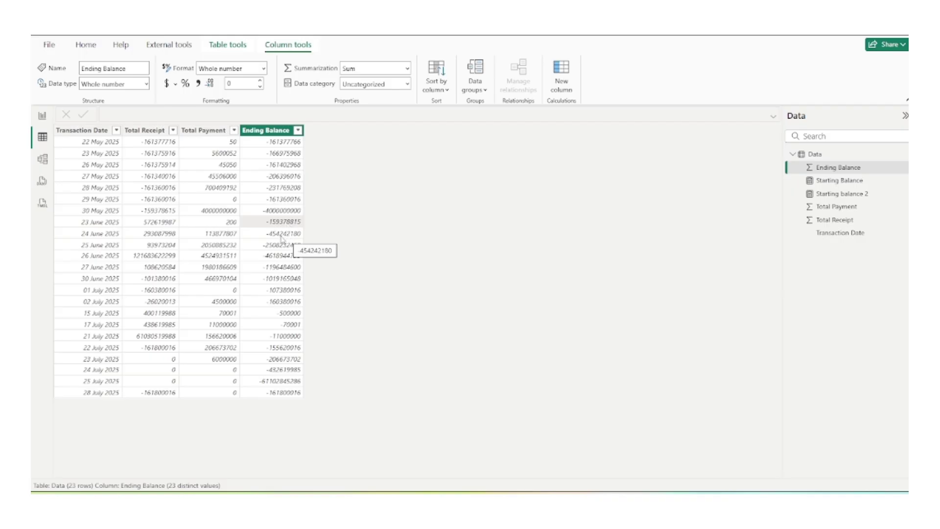
- Filter the report to 23 June 2025 and compare the Starting Balance card with the previous date's ending balance in the Data table
{"action": "left_click", "coordinate": [42, 115]}
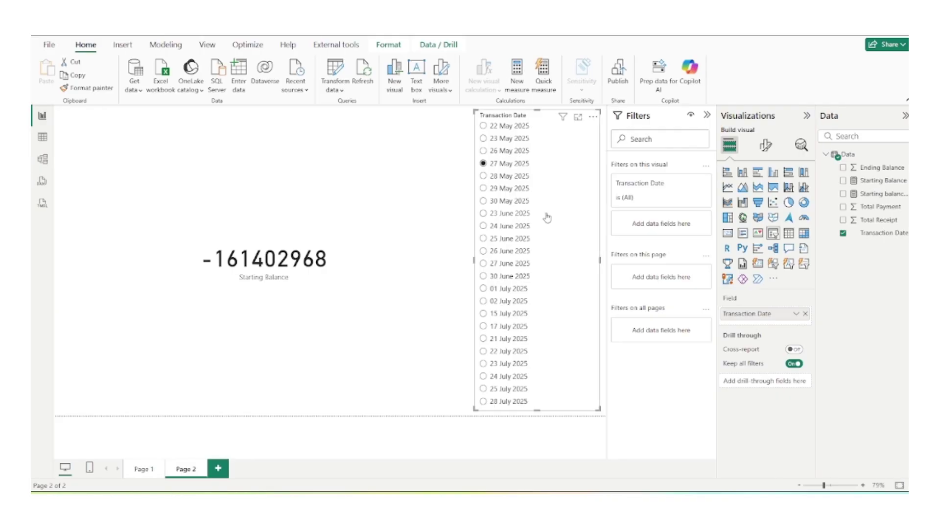
{"action": "left_click", "coordinate": [509, 214]}
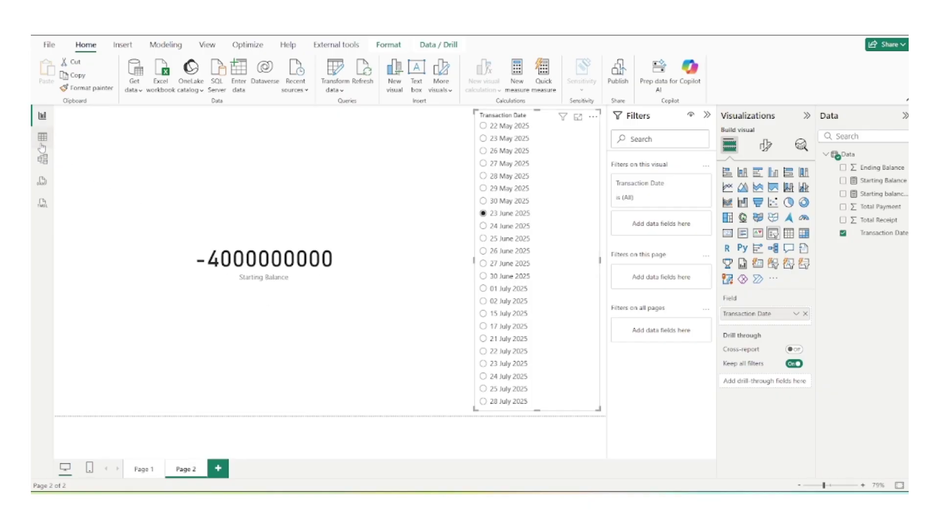
{"action": "left_click", "coordinate": [42, 137]}
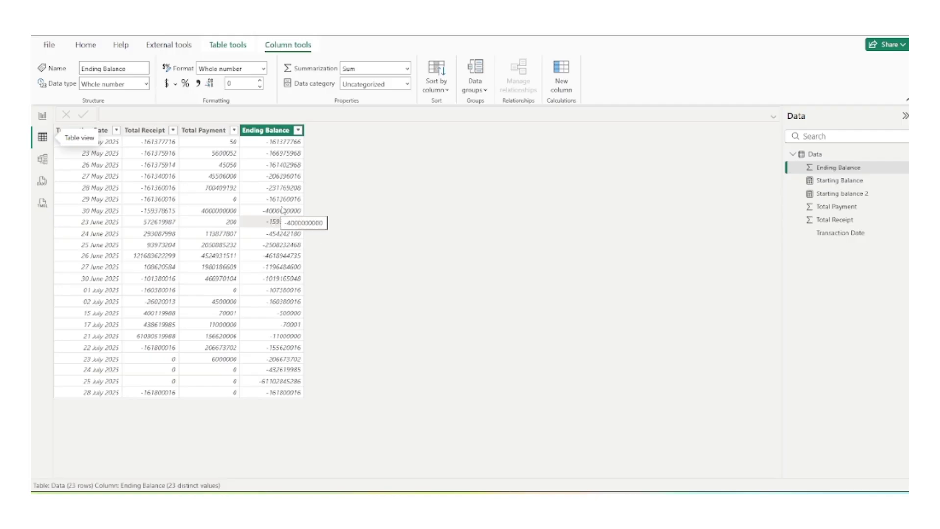
{"action": "left_click", "coordinate": [42, 116]}
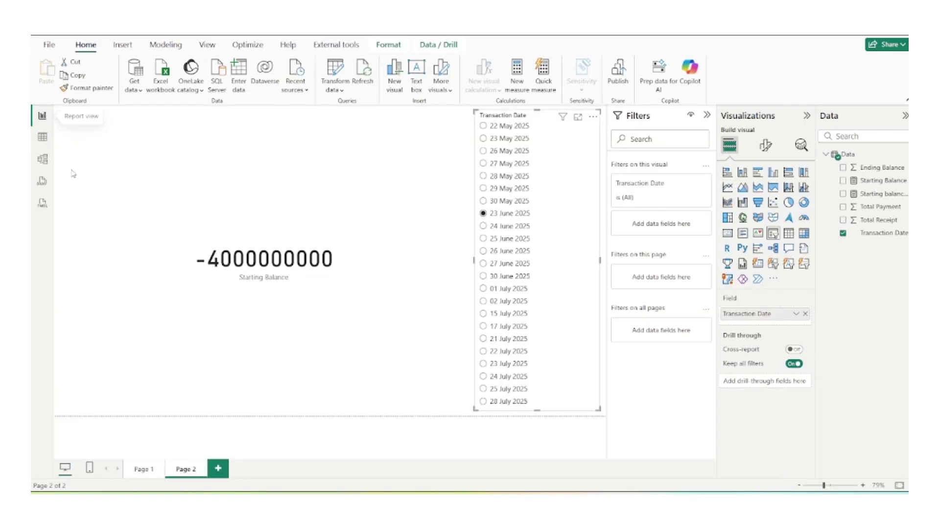
- Filter the report to 15 July 2025 and check the Starting Balance card against the previous date's ending balance in the Data table
{"action": "left_click", "coordinate": [498, 316]}
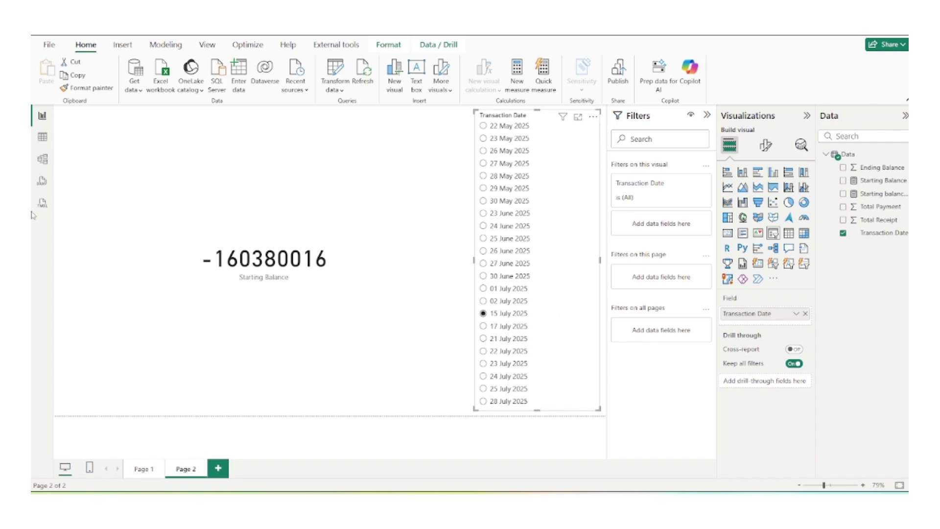
{"action": "left_click", "coordinate": [42, 138]}
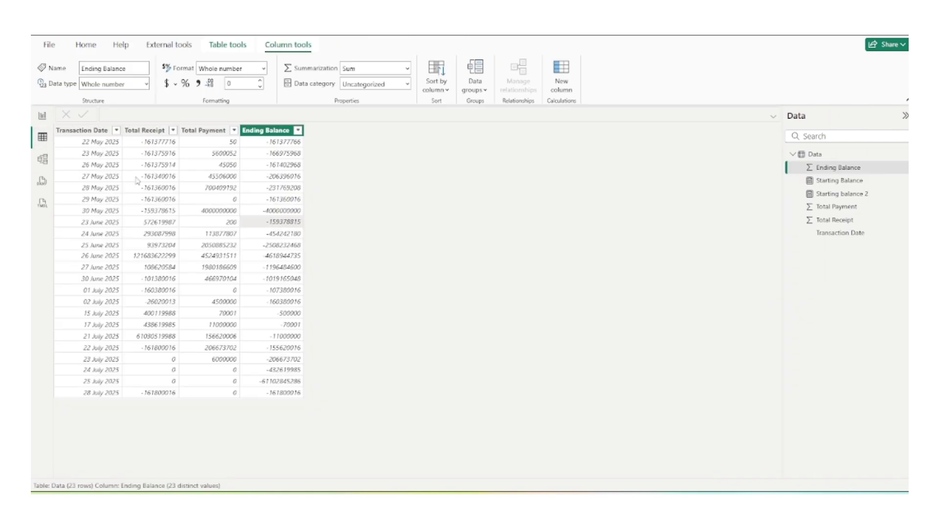
{"action": "left_click", "coordinate": [106, 318]}
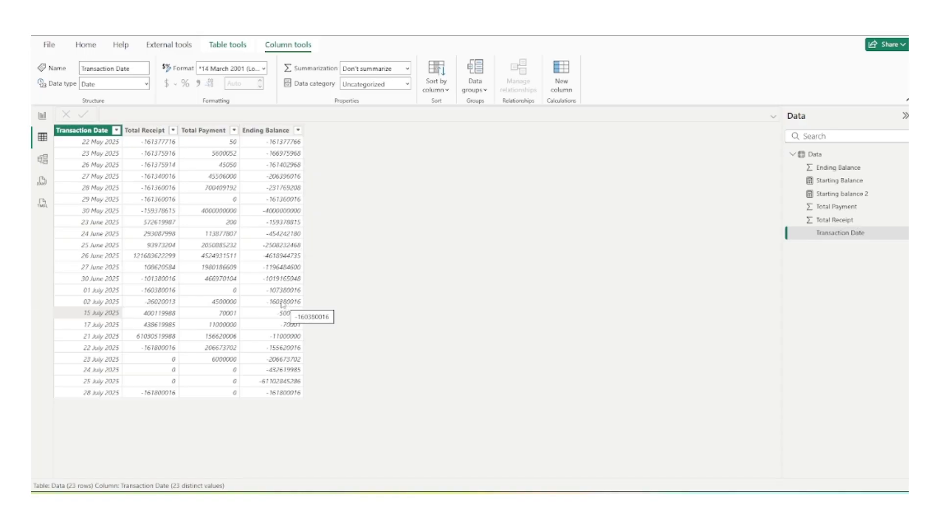
{"action": "left_click", "coordinate": [42, 115]}
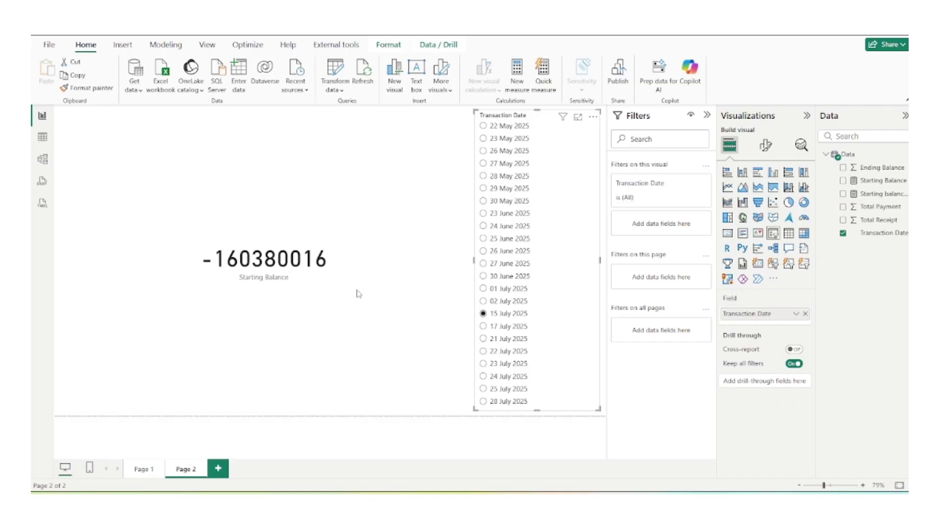
{"action": "left_click", "coordinate": [43, 136]}
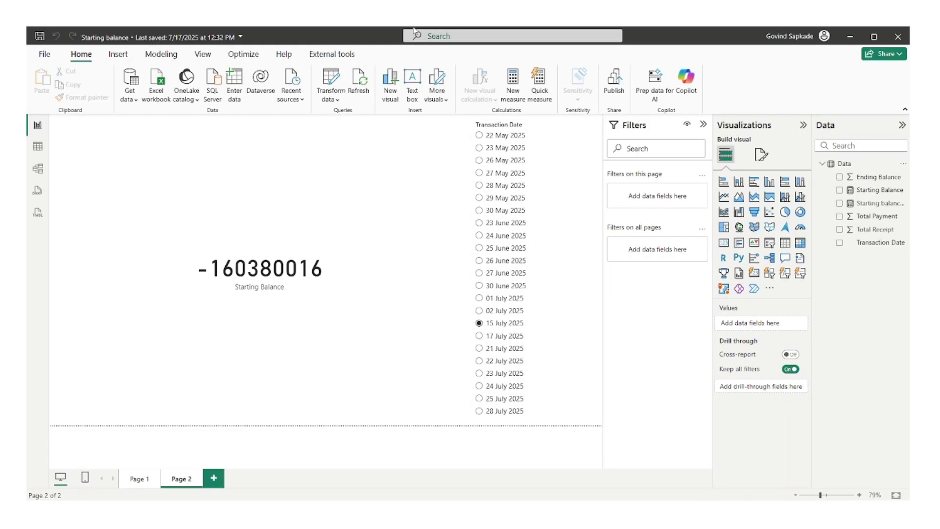
- Add a new measure named Starting Balance ans to the Data table and begin its formula on a new line
{"action": "right_click", "coordinate": [838, 168]}
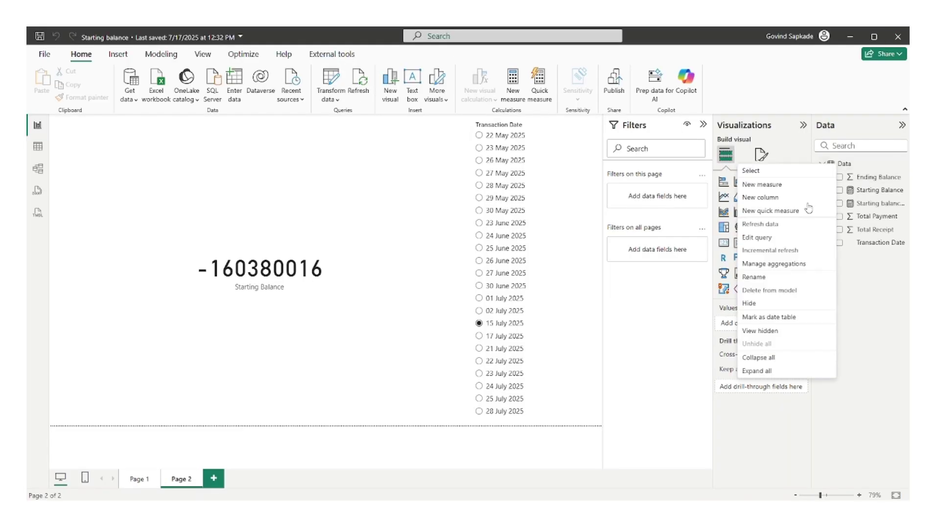
{"action": "left_click", "coordinate": [763, 186]}
{"action": "type", "text": "Starting Balance ans ="}
{"action": "key", "text": "shift+Return"}
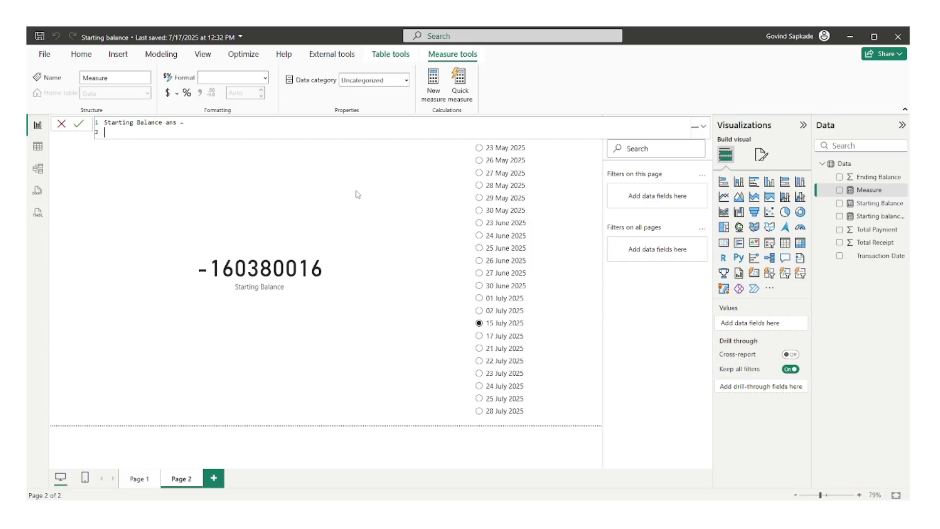
- Define the measure's variable Selected_Date as SELECTEDVALUE(Data[Transaction Date])
{"action": "type", "text": "VAR"}
{"action": "type", "text": "Selected_Date = sele"}
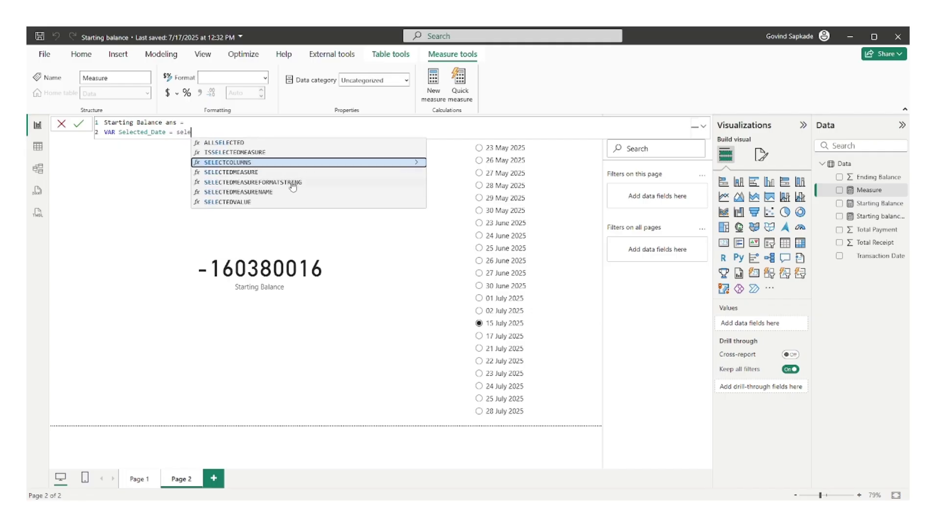
{"action": "left_click", "coordinate": [270, 202]}
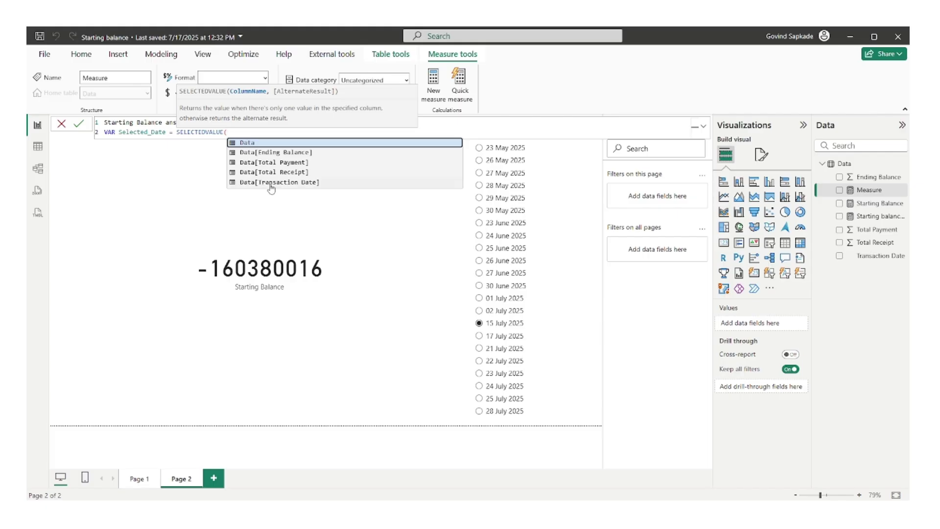
{"action": "left_click", "coordinate": [270, 183]}
{"action": "type", "text": ")"}
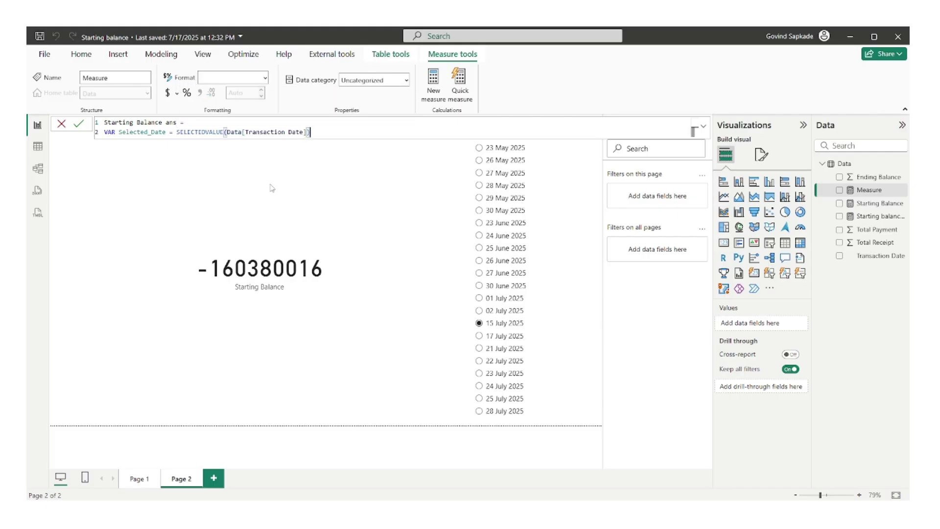
- Make the measure return Selected_Date on a new formula line and commit the formula
{"action": "key", "text": "shift+Return"}
{"action": "type", "text": "RETURN"}
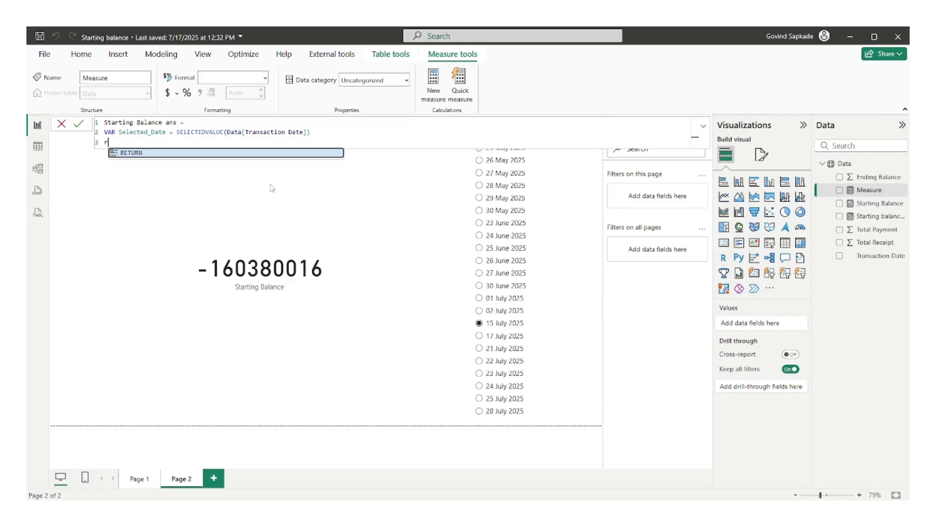
{"action": "type", "text": " Selected_Date"}
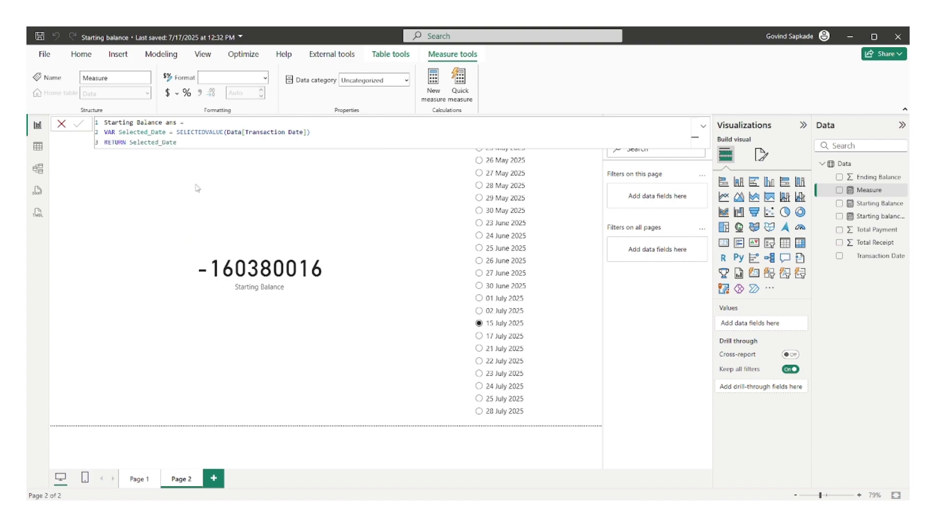
{"action": "key", "text": "Return"}
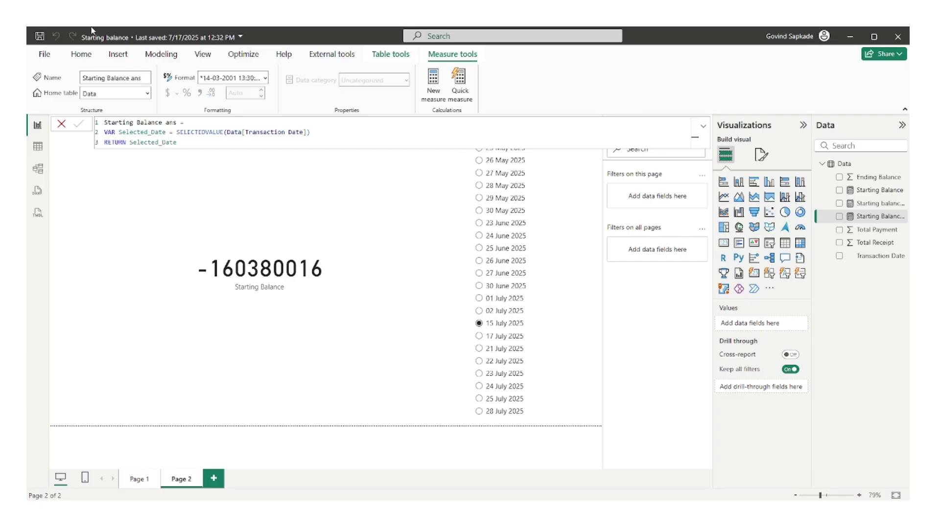
- Show the Starting Balance ans measure in a new card, shortened and placed above the Starting Balance card
{"action": "left_click_drag", "start_coordinate": [867, 219], "coordinate": [274, 381]}
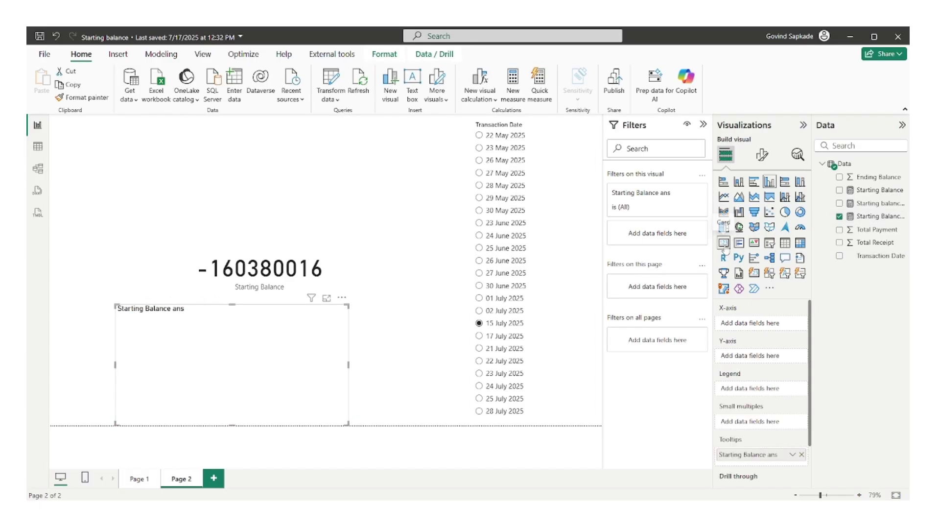
{"action": "left_click_drag", "start_coordinate": [295, 378], "coordinate": [287, 188]}
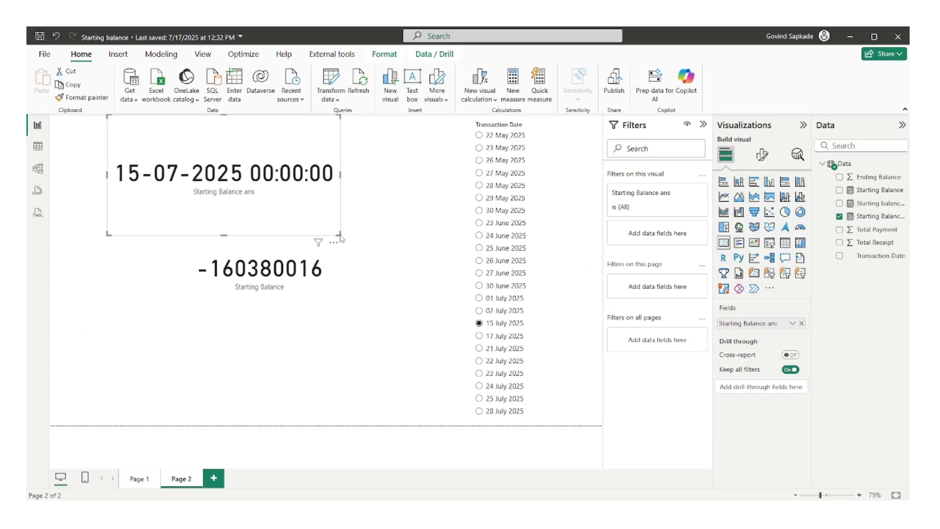
{"action": "left_click_drag", "start_coordinate": [343, 239], "coordinate": [344, 208]}
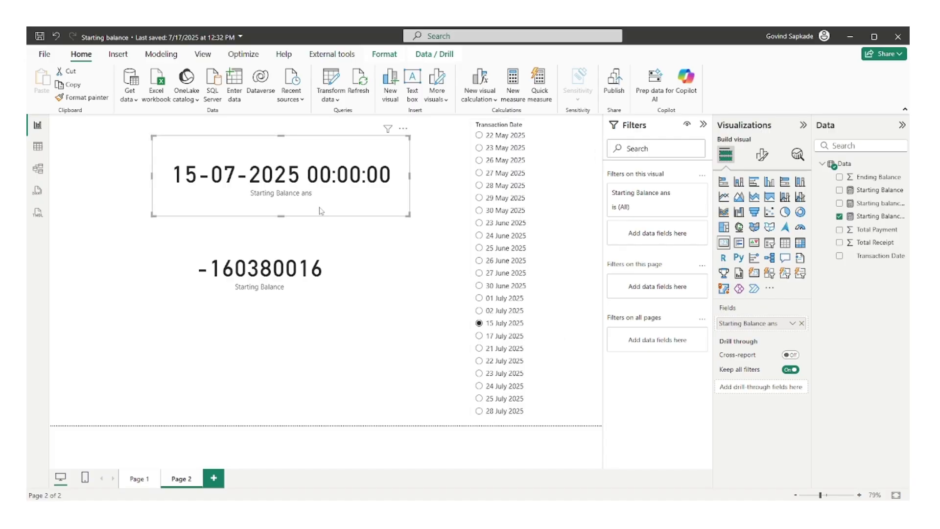
- Test the Starting Balance ans card with the slicer dates 02 July 2025 and 01 July 2025, and reopen the measure's formula
{"action": "left_click", "coordinate": [500, 312]}
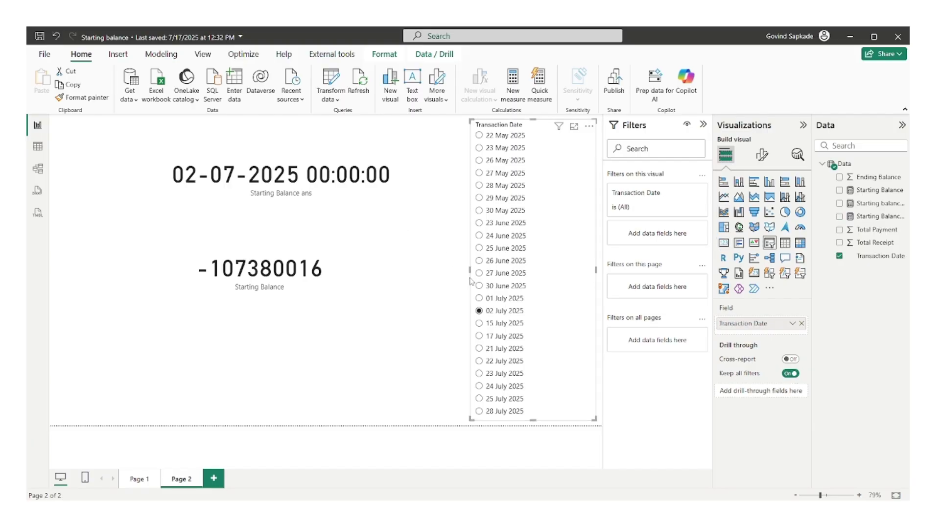
{"action": "left_click", "coordinate": [297, 197]}
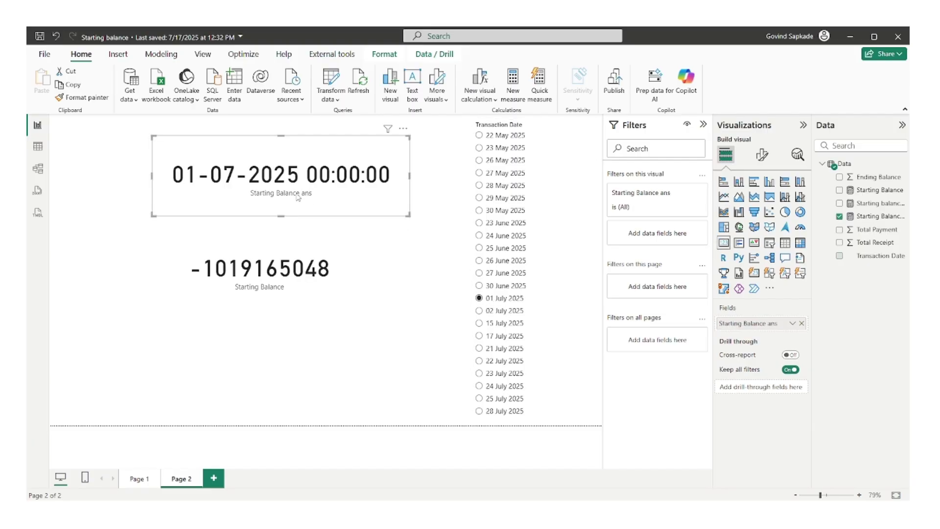
{"action": "left_click", "coordinate": [866, 218]}
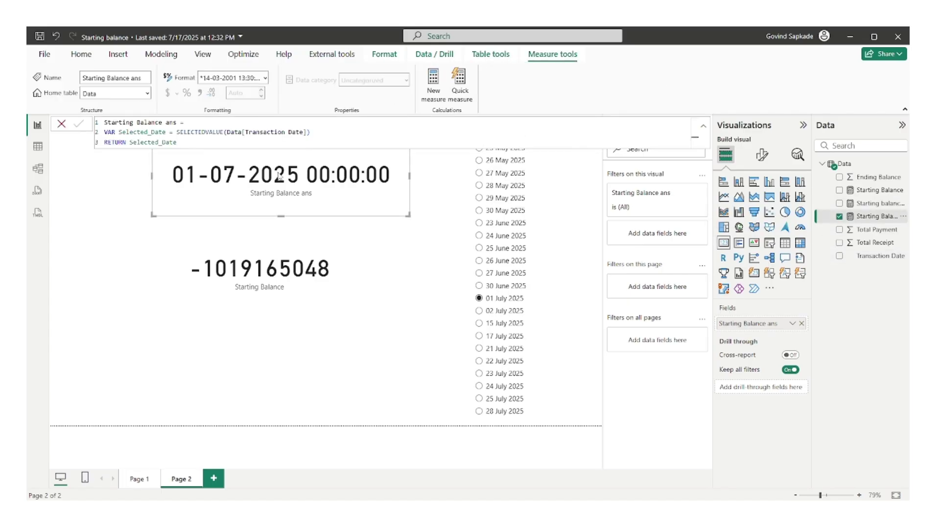
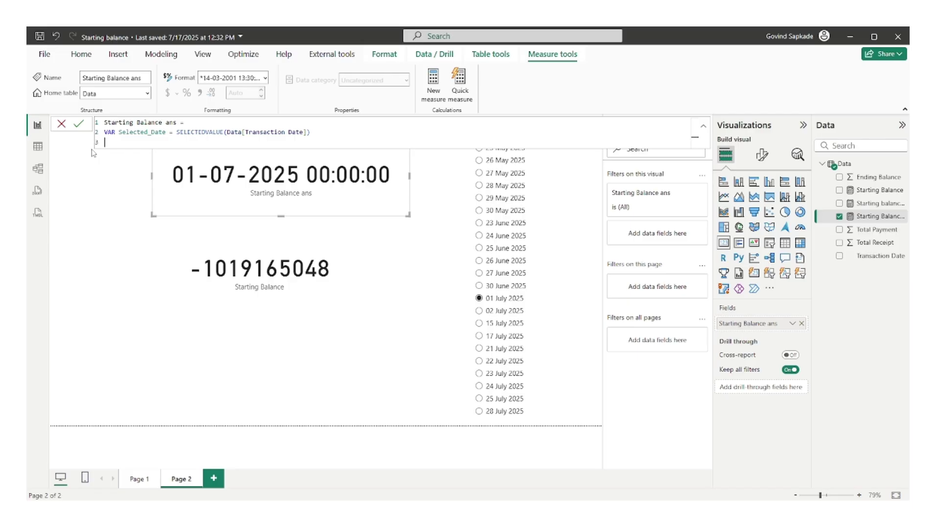
- Add the variable Previous_Available_Date to the measure and start its definition with a CALCULATE function on a new line
{"action": "type", "text": "VAR Previous_Availbe"}
{"action": "key", "text": "BackSpace"}
{"action": "key", "text": "BackSpace"}
{"action": "type", "text": "able_Date ="}
{"action": "key", "text": "shift+Return"}
{"action": "type", "text": "CALCULATE("}
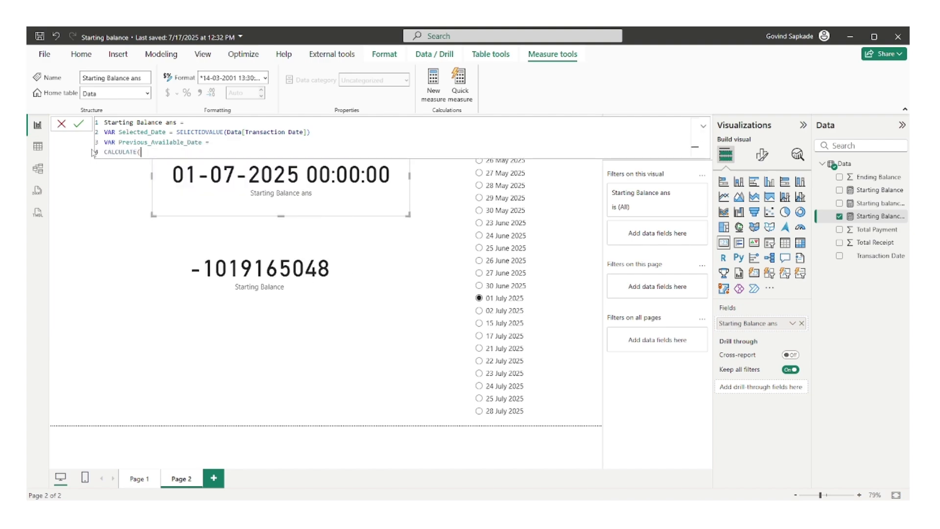
{"action": "key", "text": "shift+Return"}
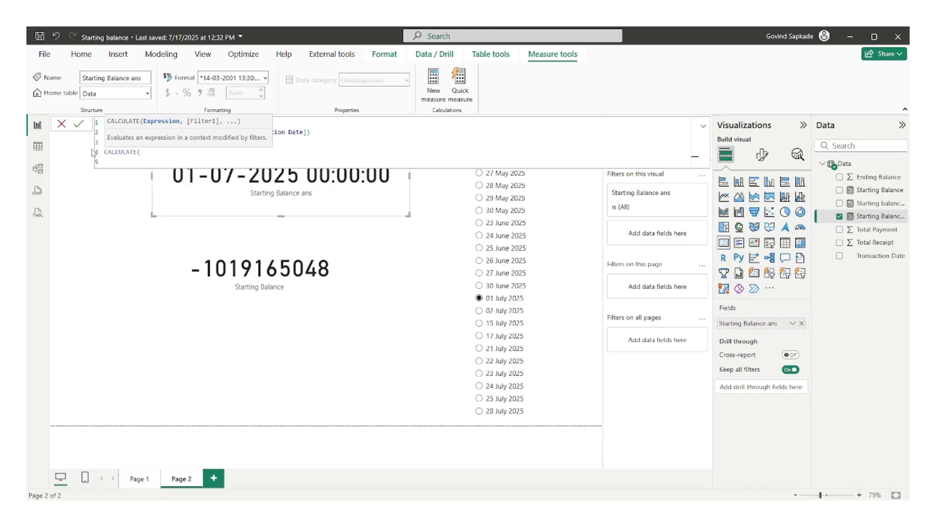
- Enter MAX( Data[Transaction Date] ) as the expression of the variable's CALCULATE function, ending with a comma and a new line
{"action": "type", "text": "MAX( tran"}
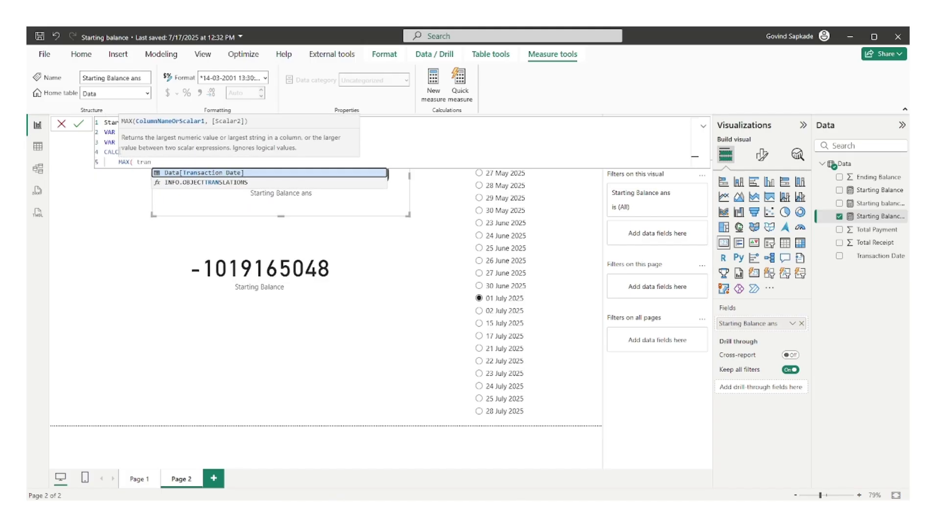
{"action": "left_click", "coordinate": [167, 175]}
{"action": "type", "text": ")"}
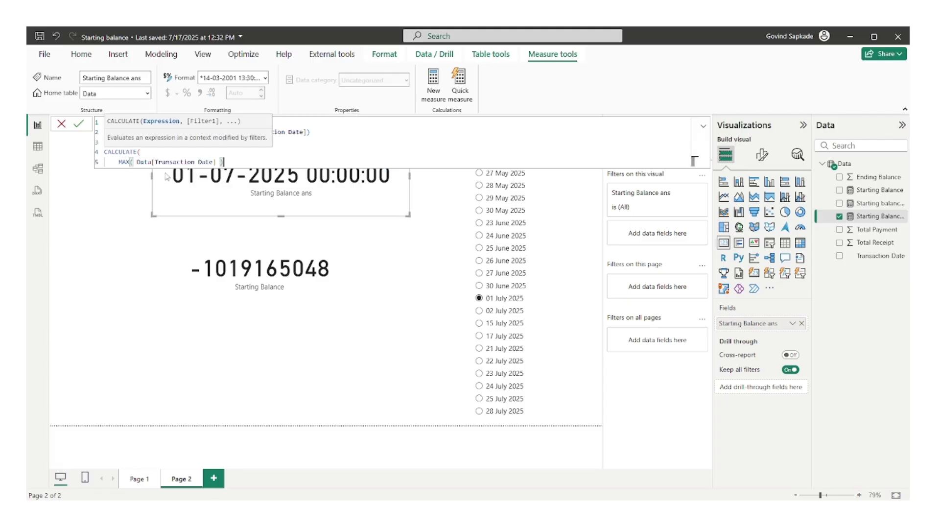
{"action": "type", "text": ","}
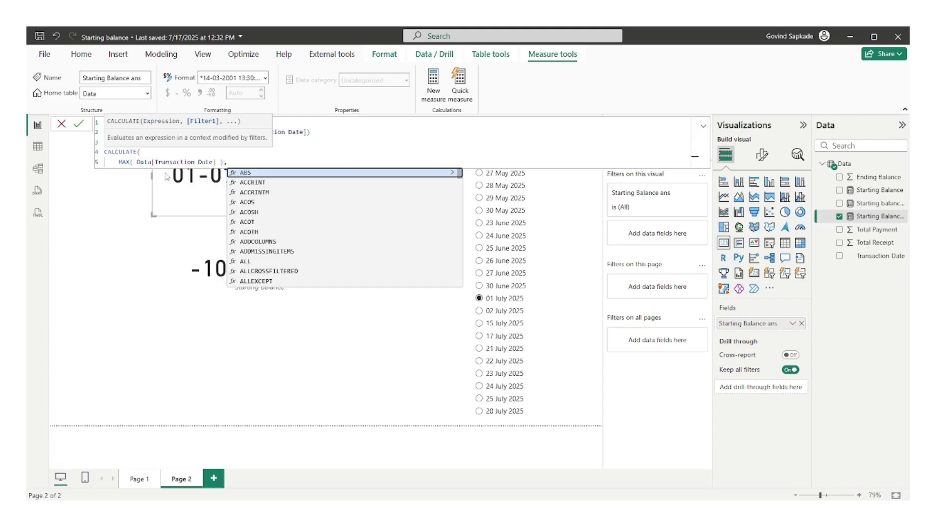
{"action": "key", "text": "shift+Return"}
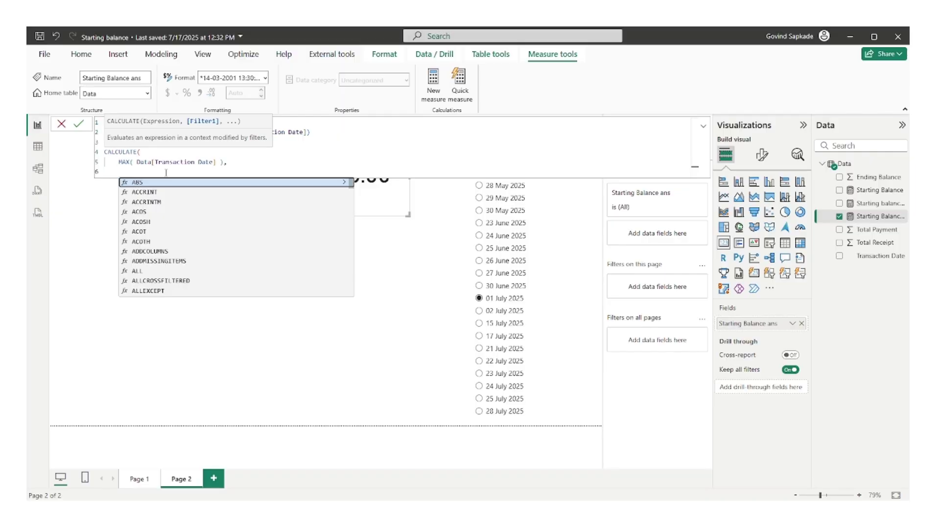
- Filter the variable's CALCULATE with Data[Transaction Date] < Selected_Date and close the function on its own line
{"action": "type", "text": "Data"}
{"action": "key", "text": "Tab"}
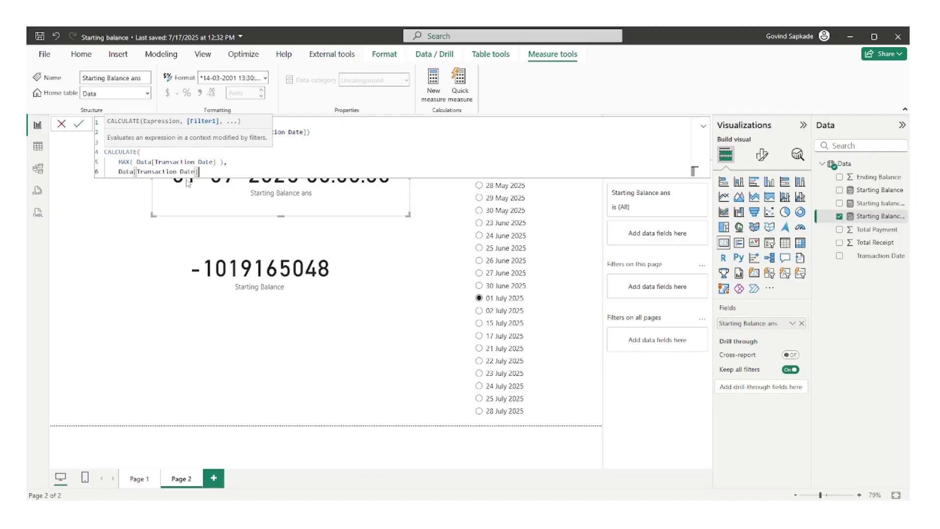
{"action": "type", "text": "< sele"}
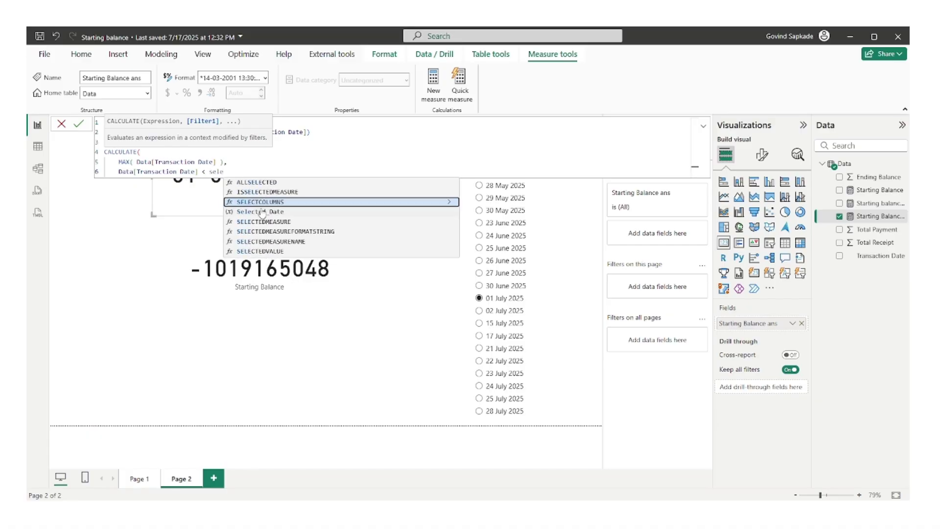
{"action": "left_click", "coordinate": [264, 217]}
{"action": "key", "text": "Return"}
{"action": "key", "text": "BackSpace"}
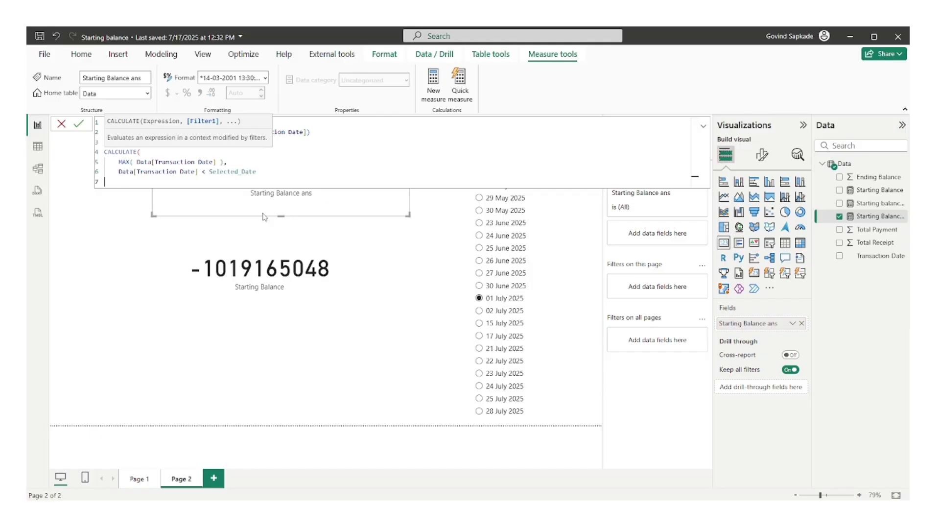
{"action": "type", "text": ")"}
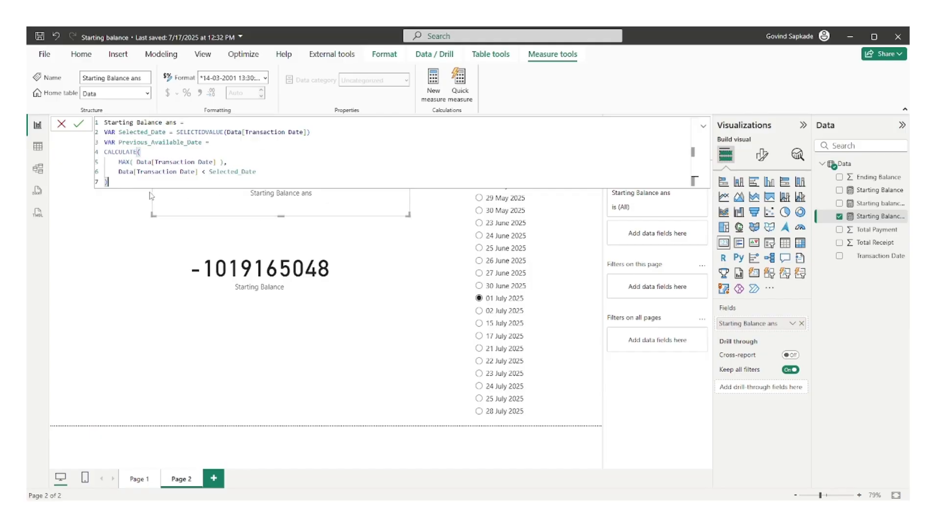
- Make the measure return Previous_Available_Date on a new formula line and commit the formula
{"action": "key", "text": "Return"}
{"action": "type", "text": "RETURN P"}
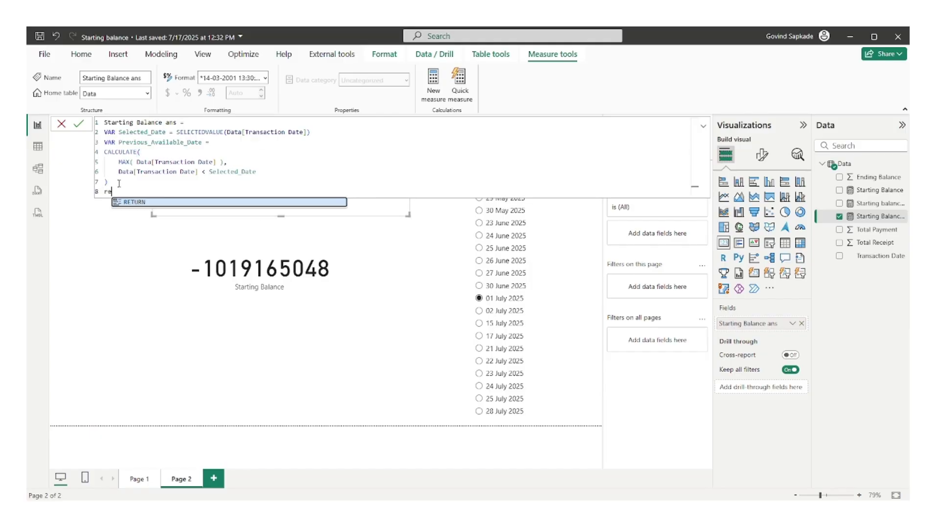
{"action": "type", "text": "re"}
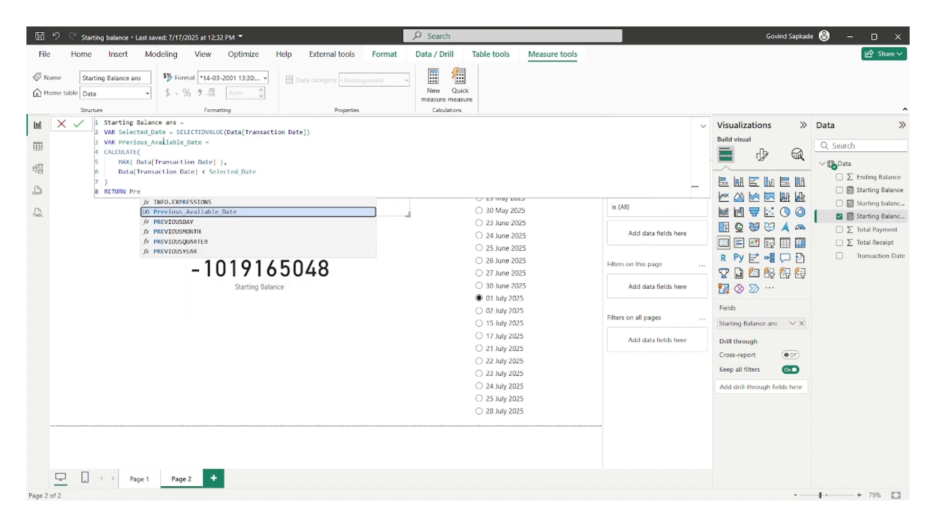
{"action": "left_click", "coordinate": [166, 212]}
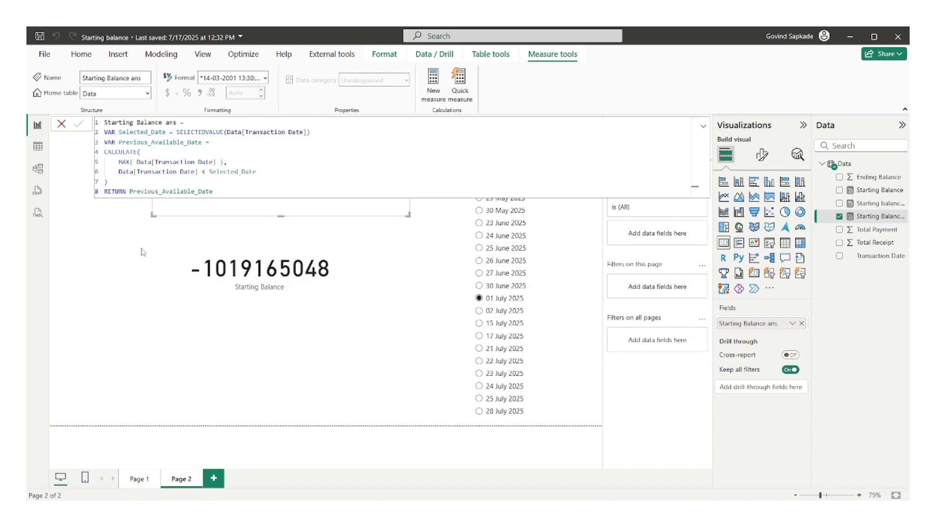
- Test the Starting Balance ans card with the slicer date 30 June 2025
{"action": "left_click", "coordinate": [263, 337]}
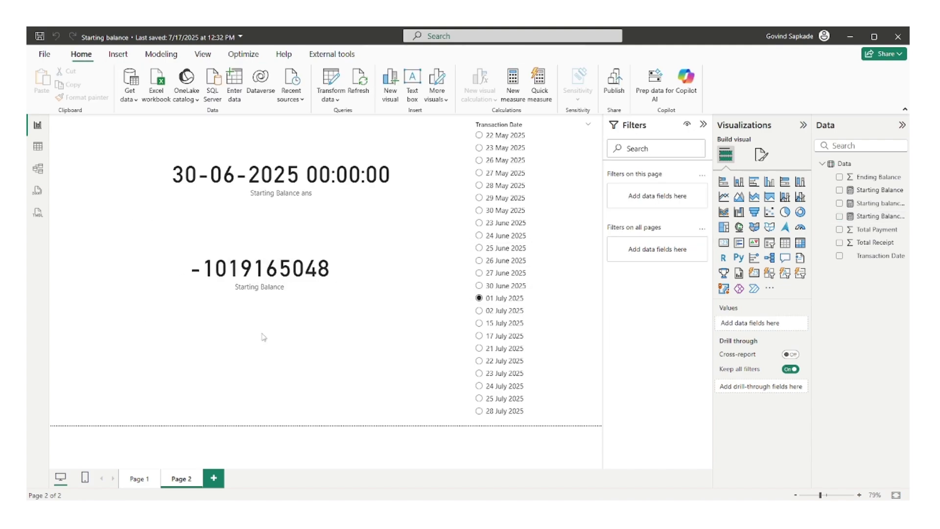
{"action": "left_click", "coordinate": [298, 194]}
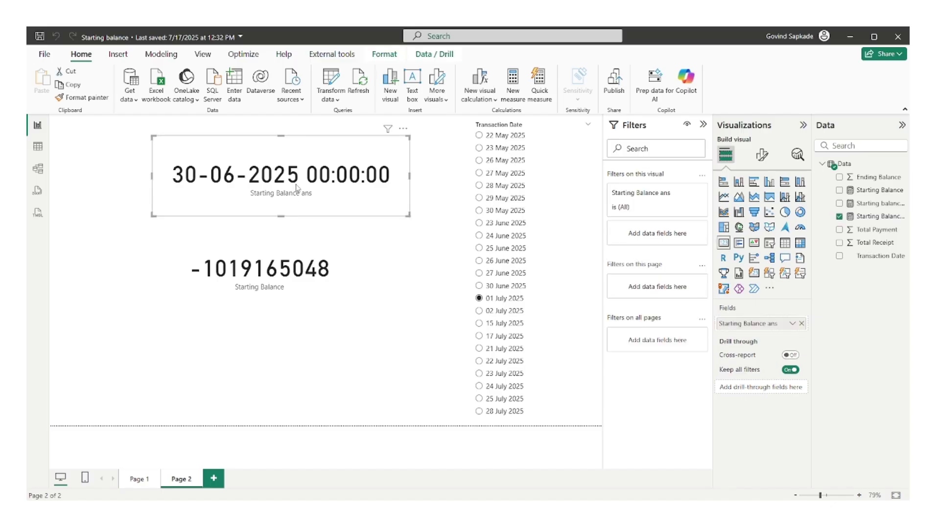
{"action": "left_click", "coordinate": [496, 287]}
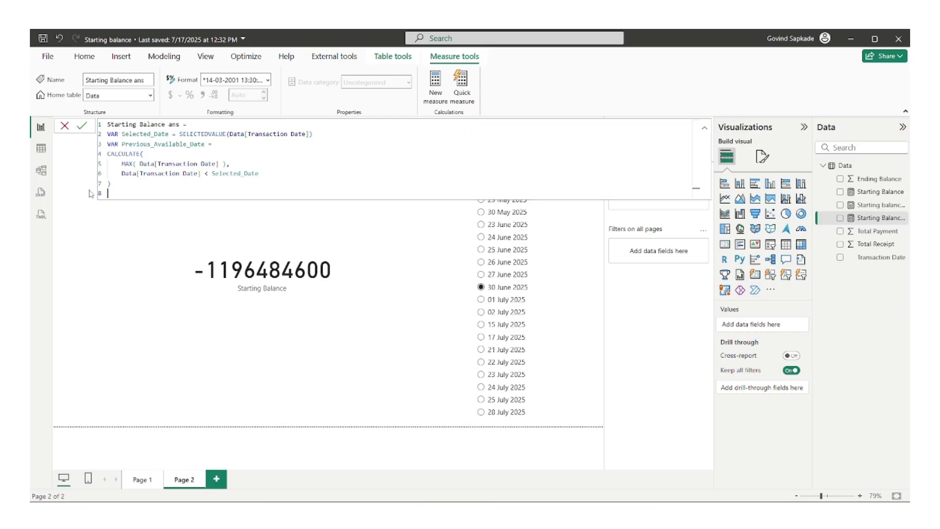
- Make the measure return a CALCULATE function with MAX( Data[Ending Balance]) as its expression, placed below RETURN
{"action": "type", "text": "re"}
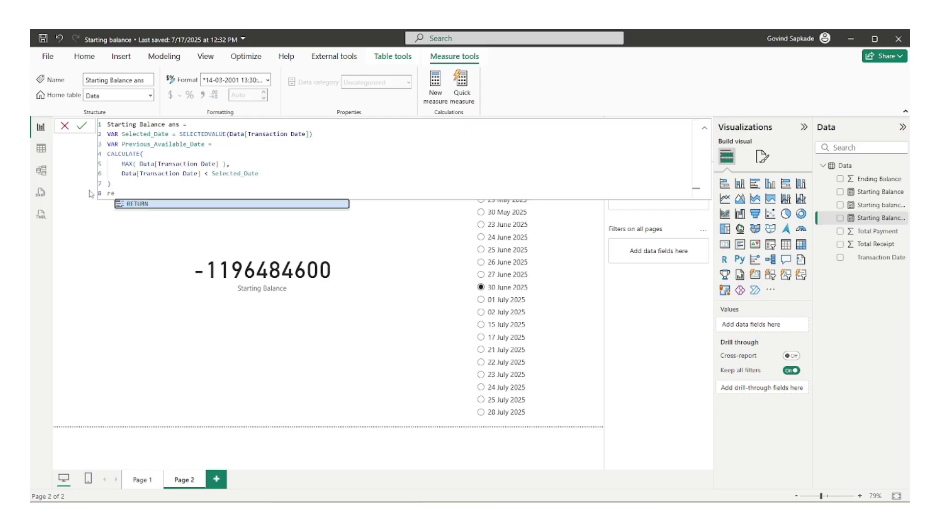
{"action": "key", "text": "Tab"}
{"action": "key", "text": "Return"}
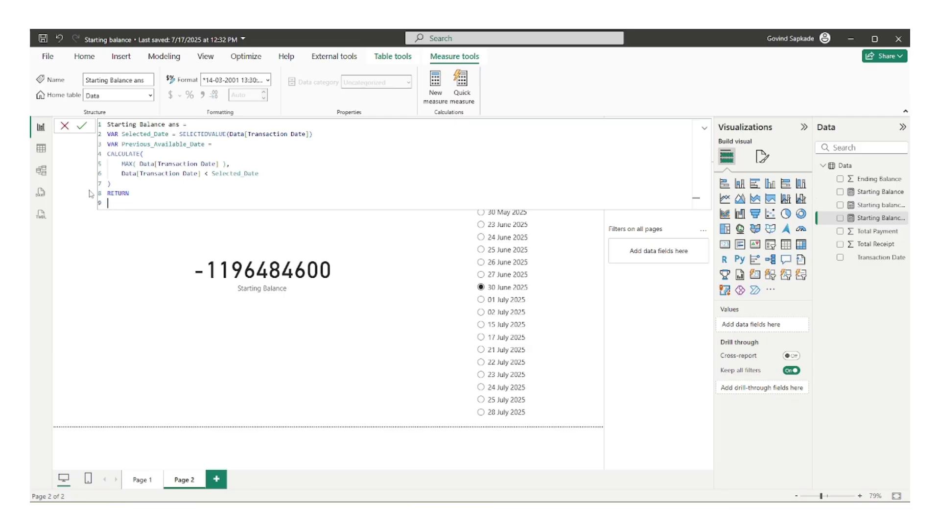
{"action": "type", "text": "CALCULATE("}
{"action": "key", "text": "shift+Return"}
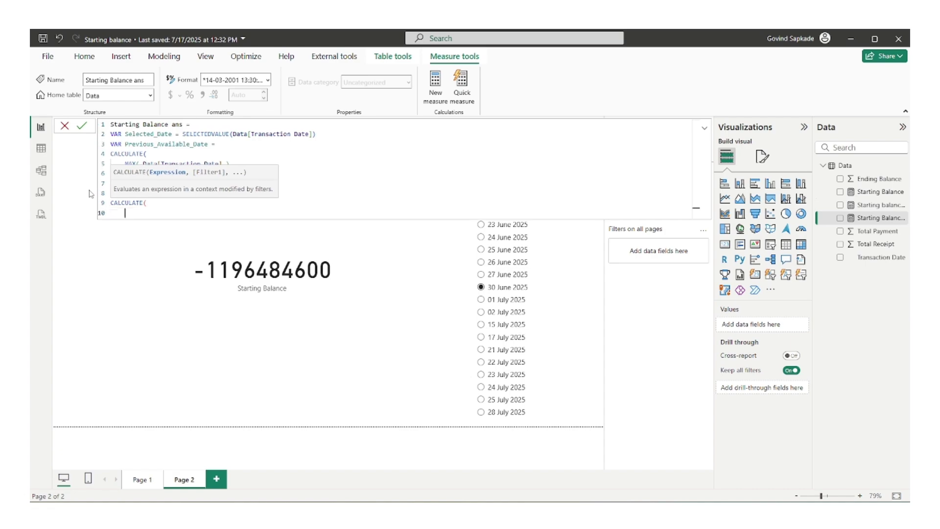
{"action": "type", "text": "MAX("}
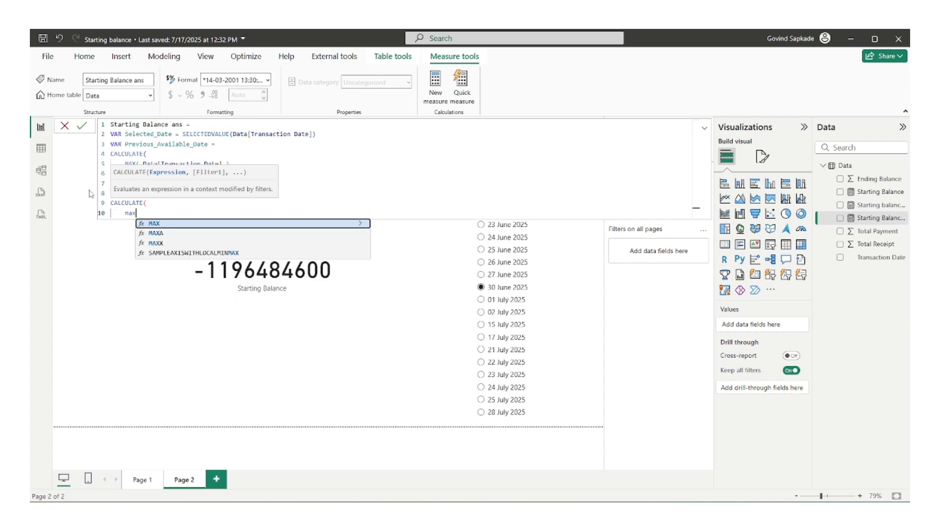
{"action": "type", "text": " Da"}
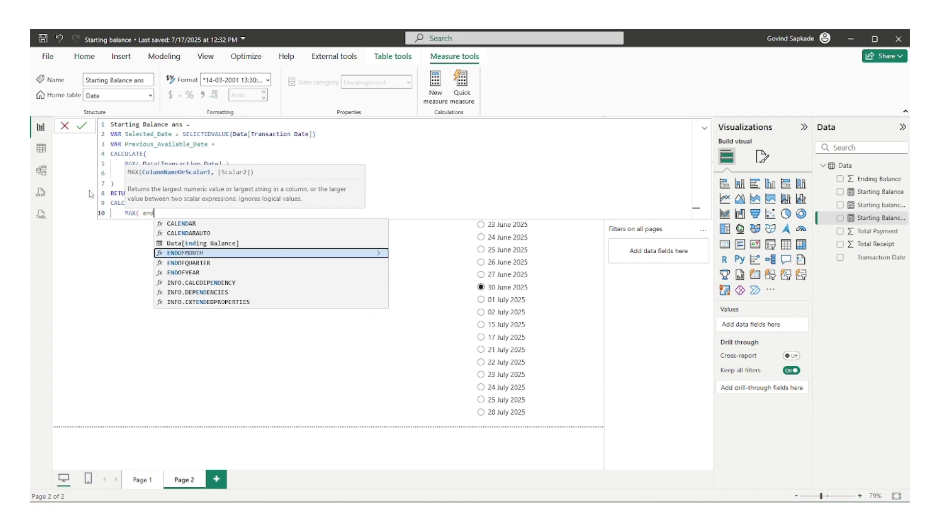
{"action": "left_click", "coordinate": [185, 245]}
{"action": "type", "text": "),"}
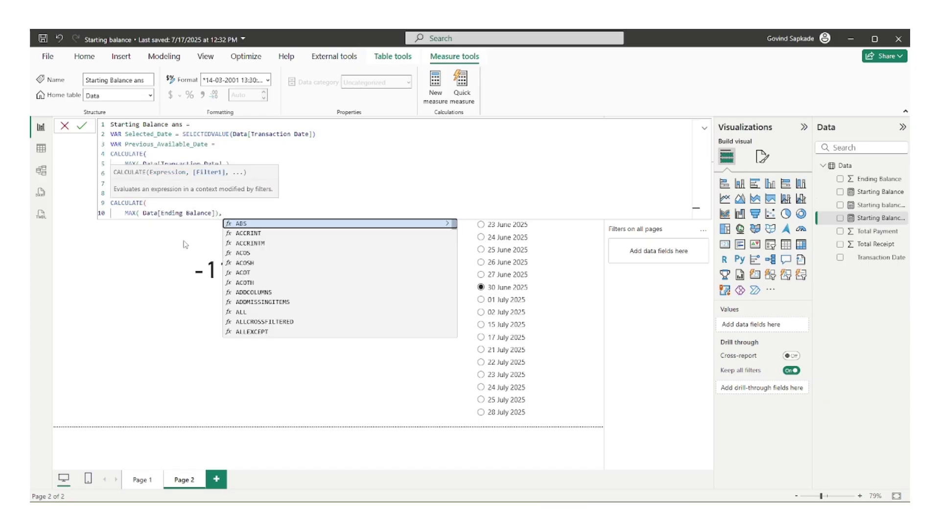
{"action": "key", "text": "shift+Return"}
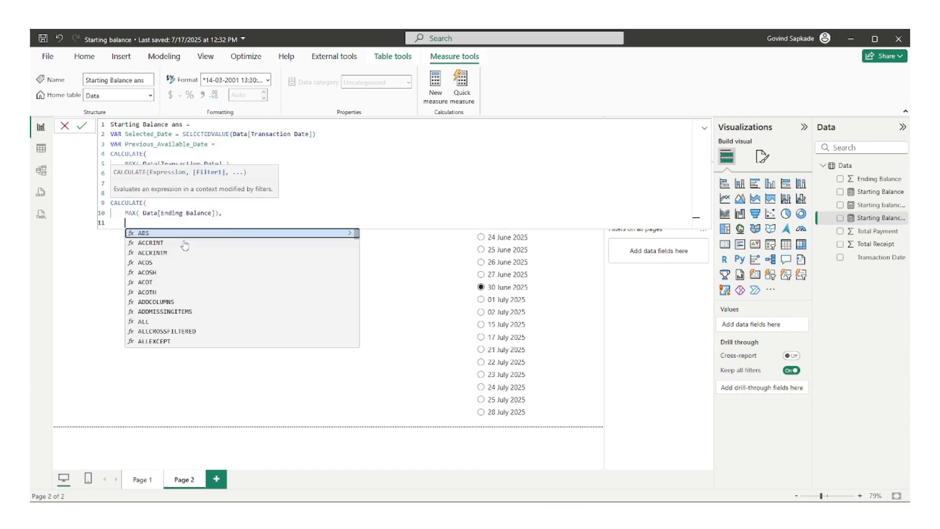
- Filter the returned CALCULATE with Data[Transaction Date] = Previous_Available_Date, close the function, commit the measure and leave the formula editor
{"action": "type", "text": "tra"}
{"action": "left_click", "coordinate": [202, 233]}
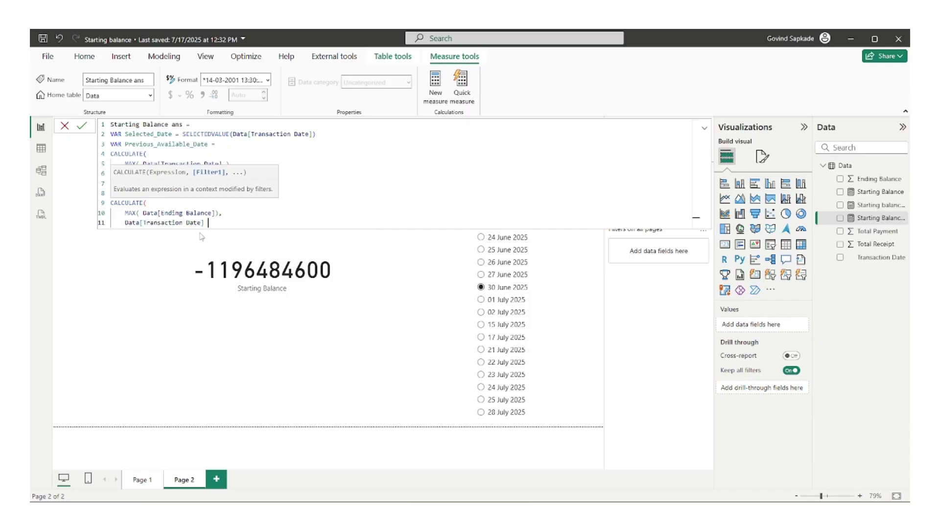
{"action": "type", "text": "= pre"}
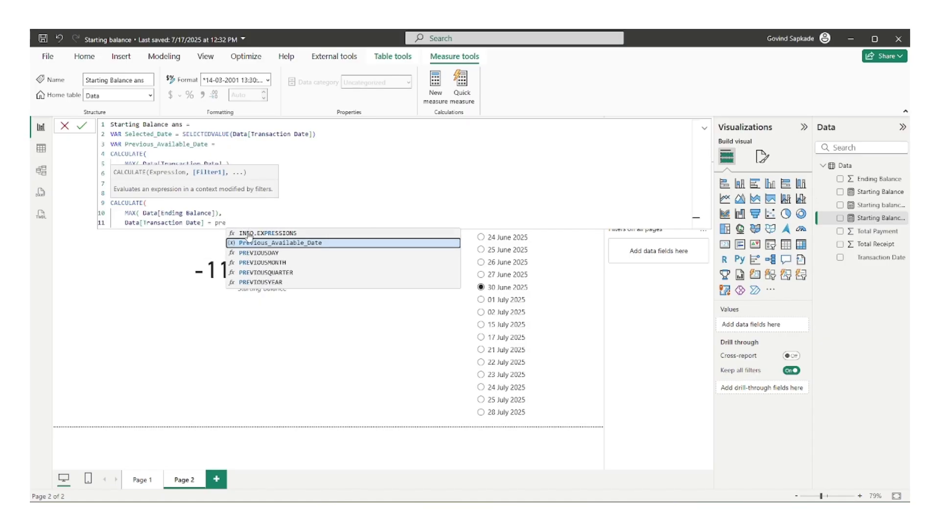
{"action": "left_click", "coordinate": [247, 243]}
{"action": "key", "text": "shift+Return"}
{"action": "type", "text": ")"}
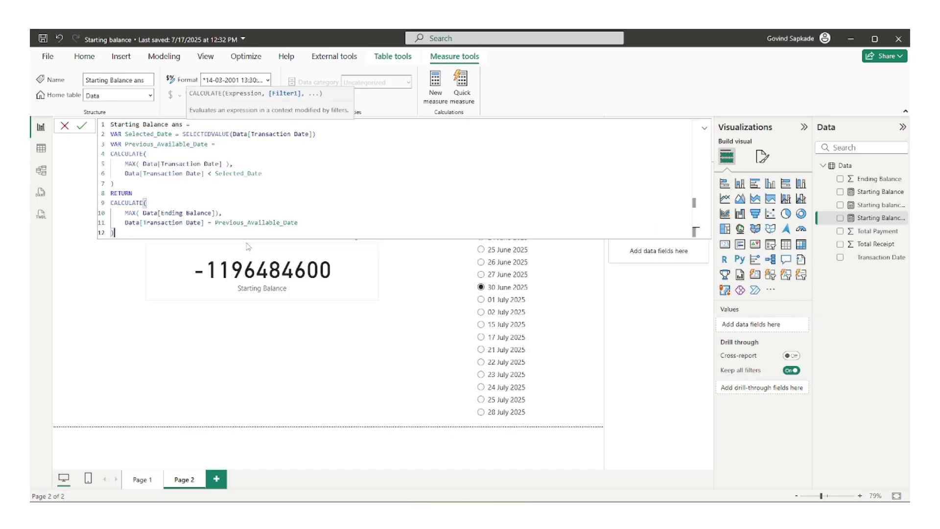
{"action": "key", "text": "Return"}
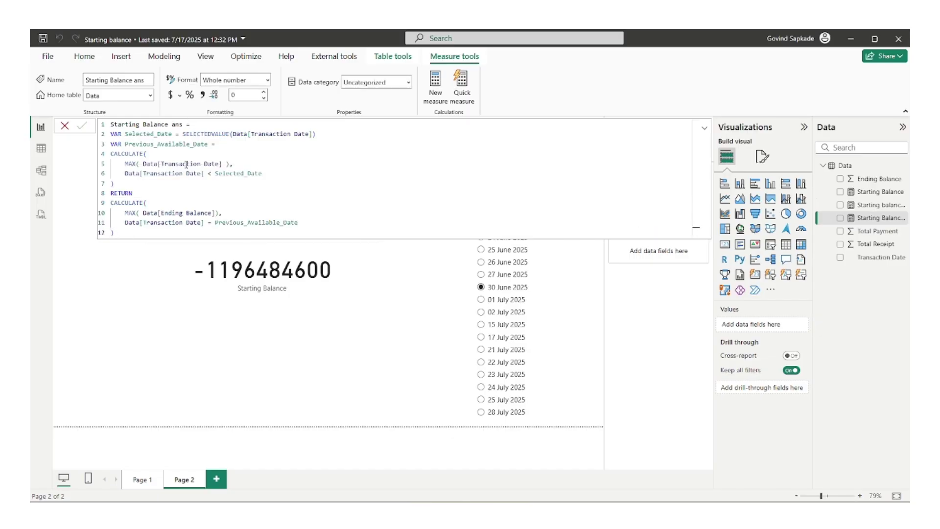
{"action": "left_click", "coordinate": [64, 125]}
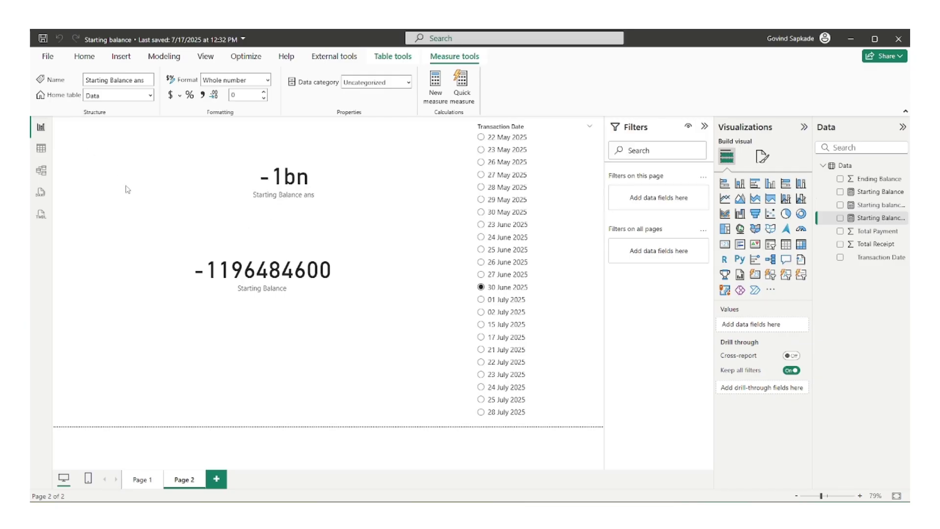
- Set the display units of the Starting Balance ans card's callout value to None
{"action": "left_click", "coordinate": [290, 206]}
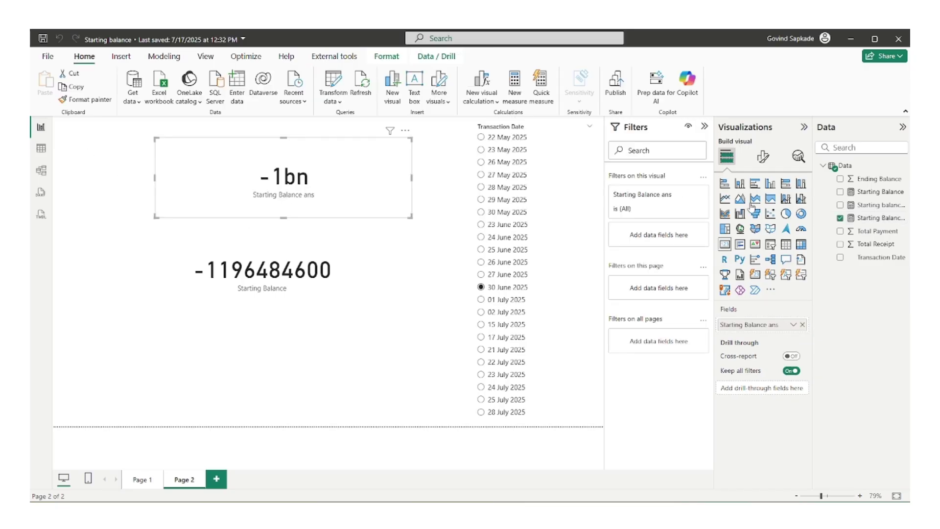
{"action": "left_click", "coordinate": [763, 158]}
{"action": "left_click", "coordinate": [746, 231]}
{"action": "left_click", "coordinate": [762, 342]}
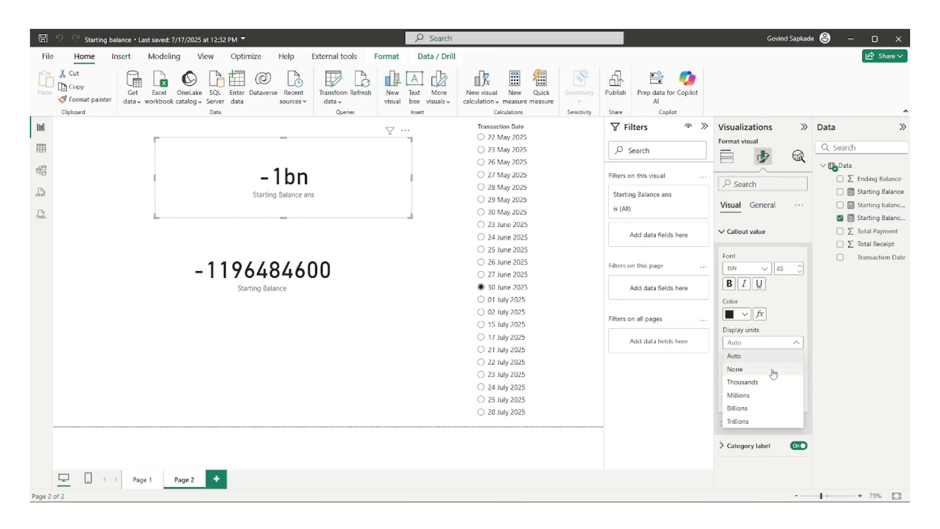
{"action": "left_click", "coordinate": [772, 371]}
{"action": "left_click", "coordinate": [434, 263]}
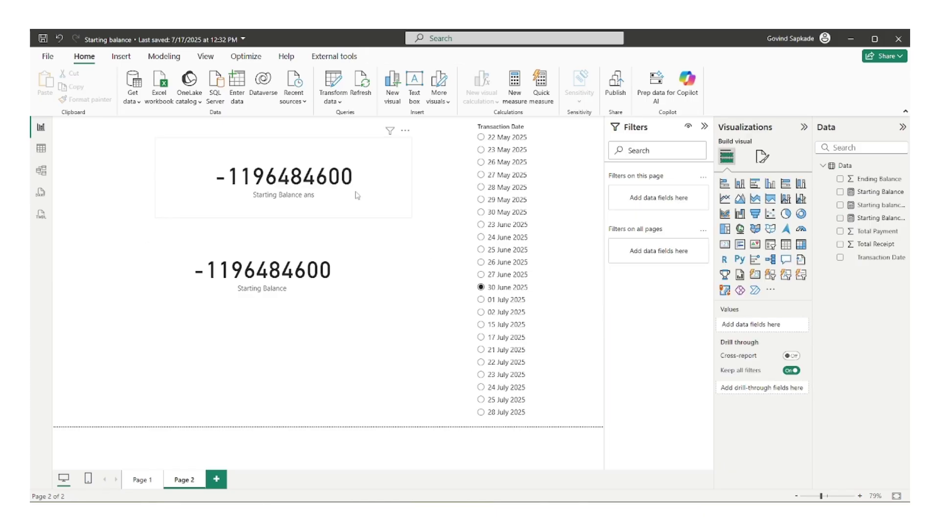
- Compare the Starting Balance ans card with the Data table's ending balance for the date before 30 June 2025
{"action": "left_click", "coordinate": [357, 195]}
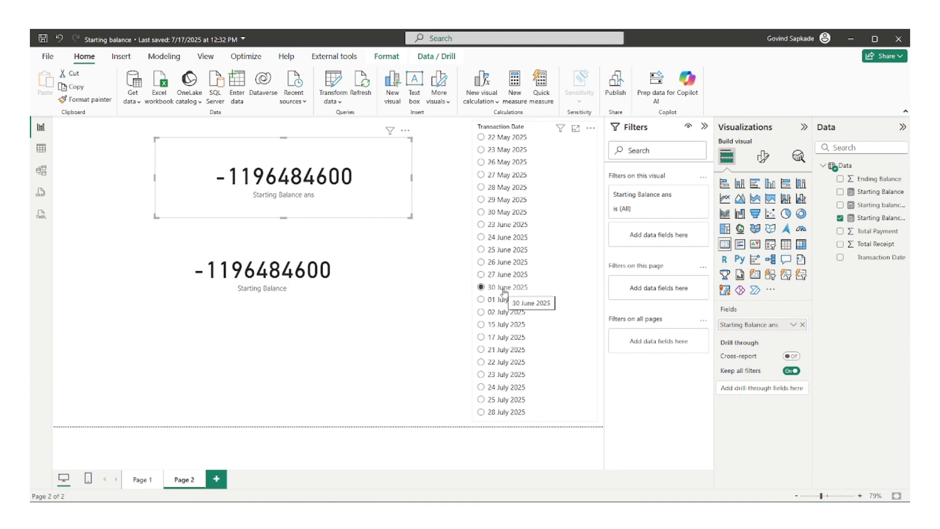
{"action": "left_click", "coordinate": [41, 148]}
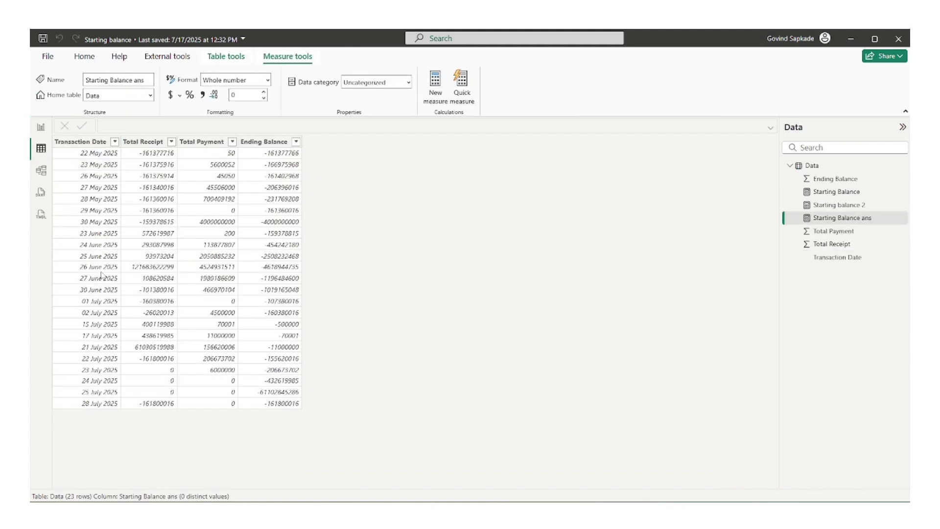
{"action": "left_click", "coordinate": [95, 294]}
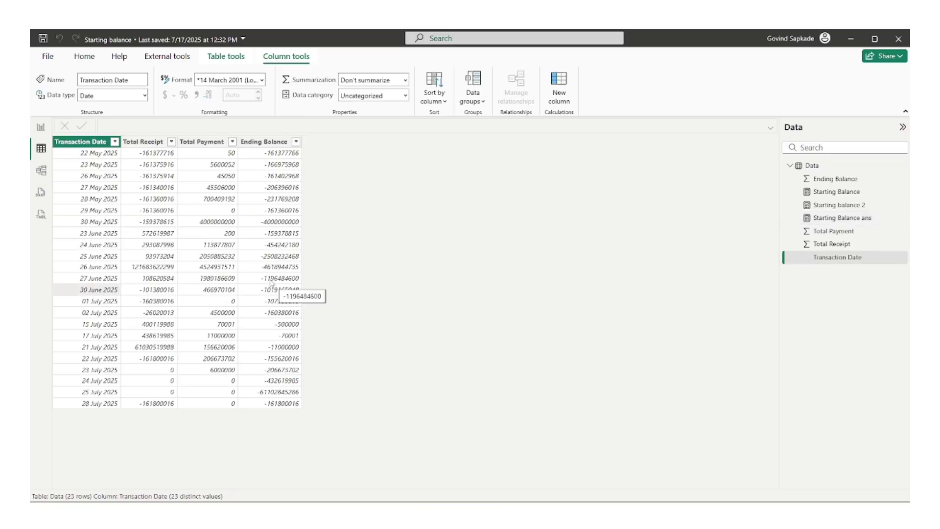
- Return to the report and add the comment // 30 june to the Selected_Date line of the Starting Balance ans measure
{"action": "left_click", "coordinate": [41, 127]}
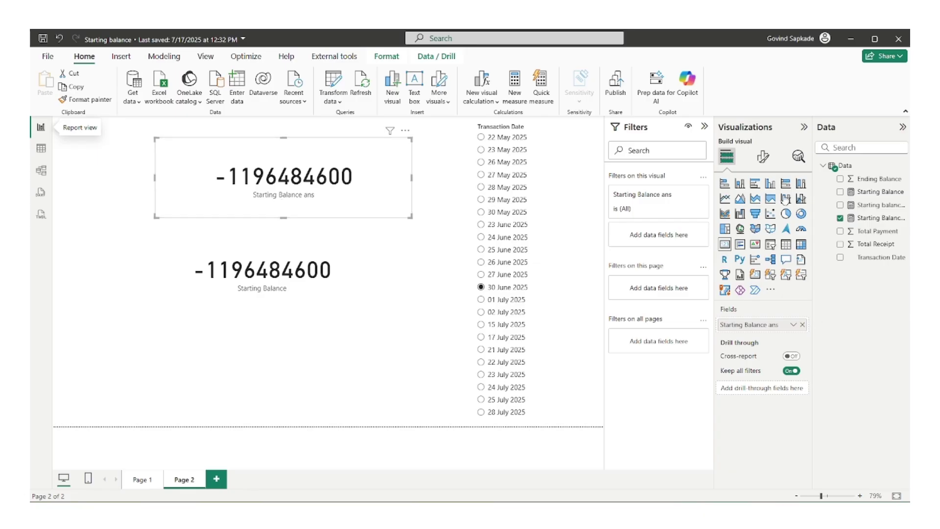
{"action": "left_click", "coordinate": [877, 218]}
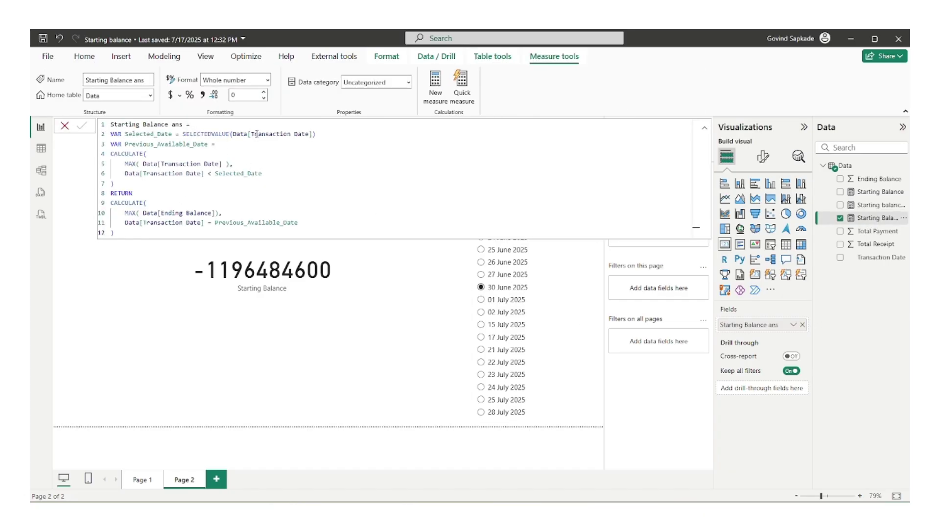
{"action": "left_click", "coordinate": [323, 135]}
{"action": "type", "text": "// 30 june"}
- Review the Previous_Available_Date variable's CALCULATE block and its filter Data[Transaction Date] < Selected_Date
{"action": "left_click_drag", "start_coordinate": [118, 183], "coordinate": [104, 145]}
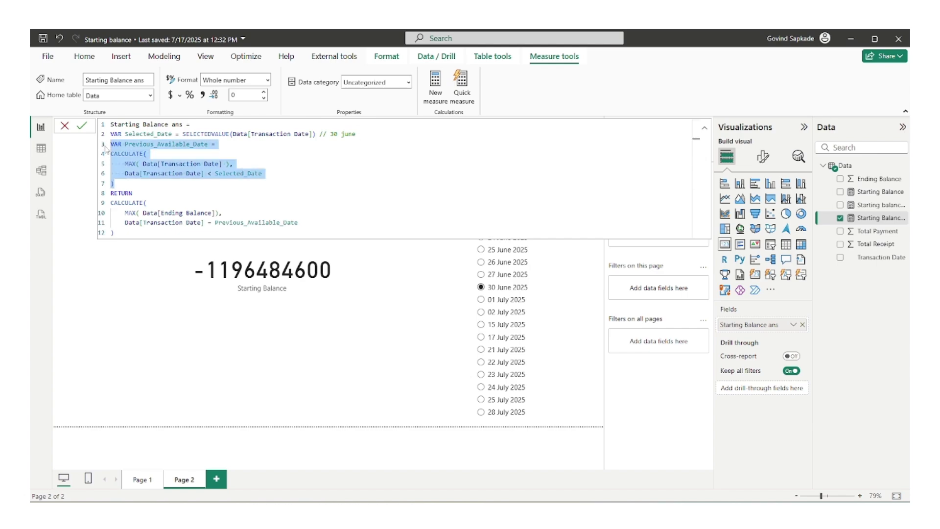
{"action": "left_click", "coordinate": [125, 173]}
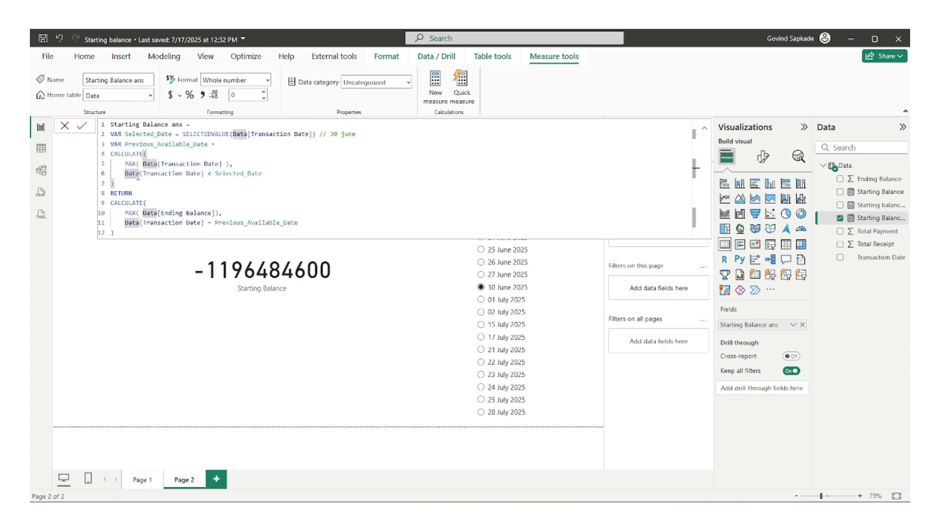
{"action": "left_click_drag", "start_coordinate": [125, 174], "coordinate": [263, 172]}
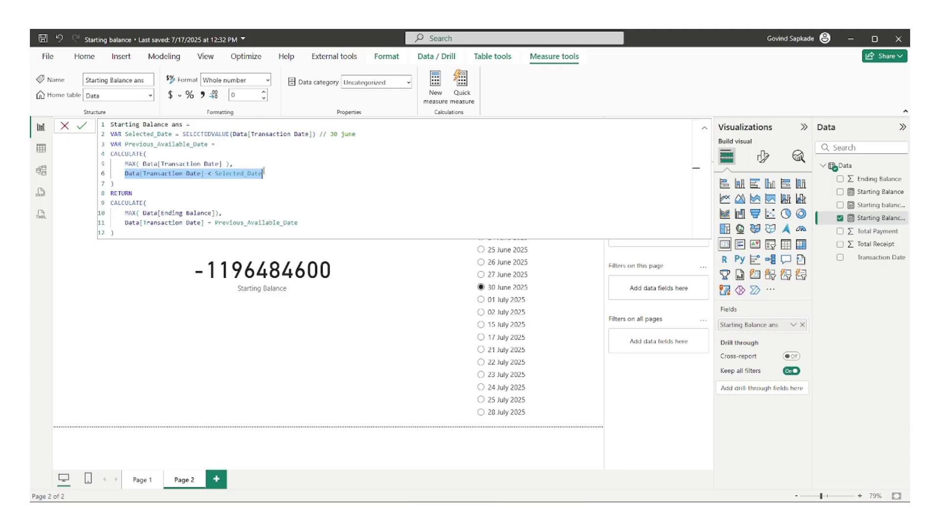
{"action": "left_click", "coordinate": [191, 182]}
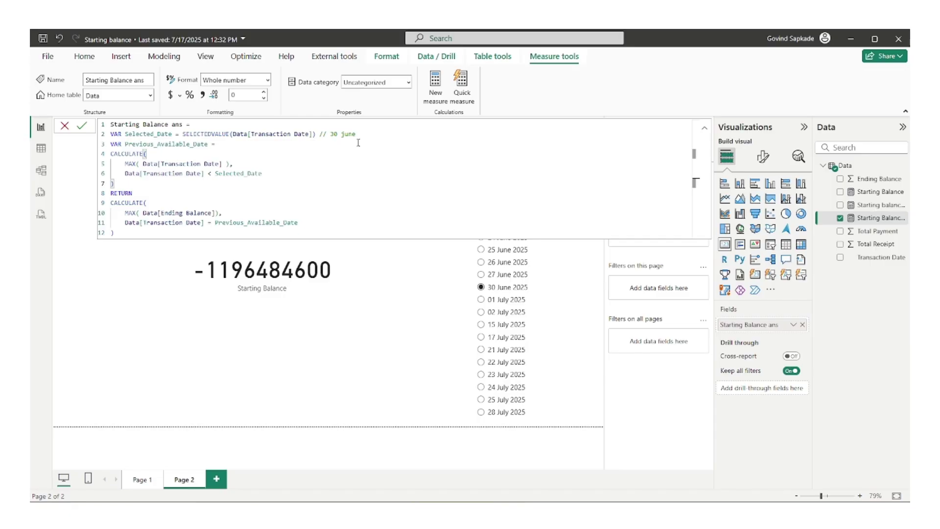
- Switch to the Excel workbook Book1 and fill the 30-Jun-25 transaction date cell A14 with yellow
{"action": "left_click", "coordinate": [540, 456]}
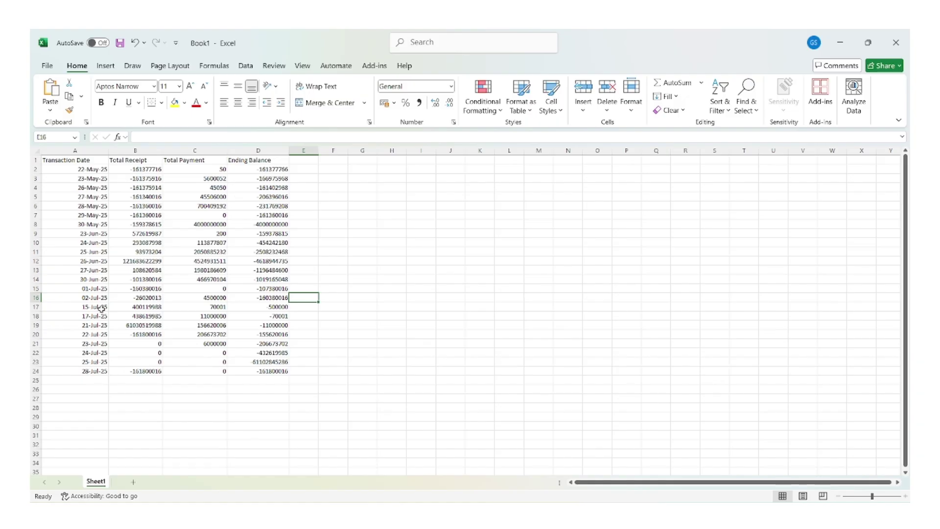
{"action": "left_click", "coordinate": [93, 280]}
{"action": "left_click", "coordinate": [175, 104]}
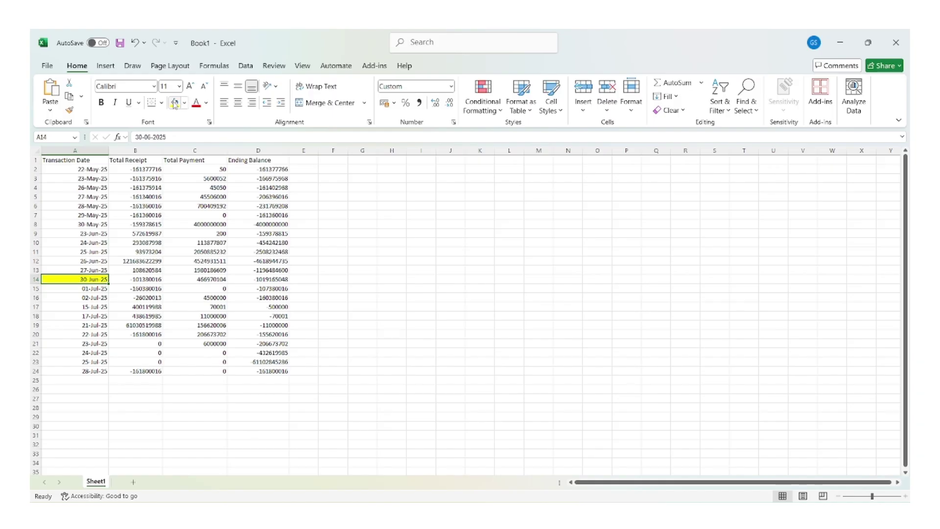
- Switch back to Power BI and examine the Data[Transaction Date] < Selected_Date filter, especially its column reference
{"action": "left_click", "coordinate": [625, 482]}
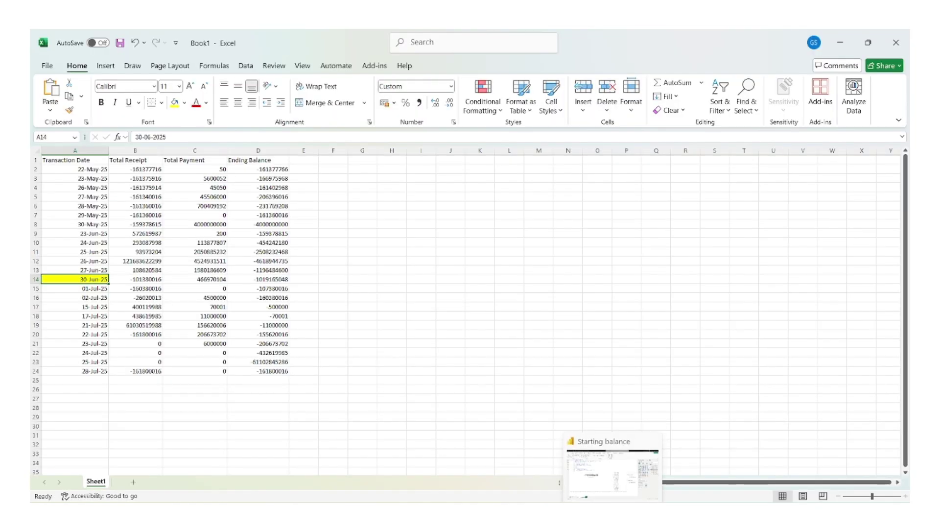
{"action": "left_click", "coordinate": [612, 472]}
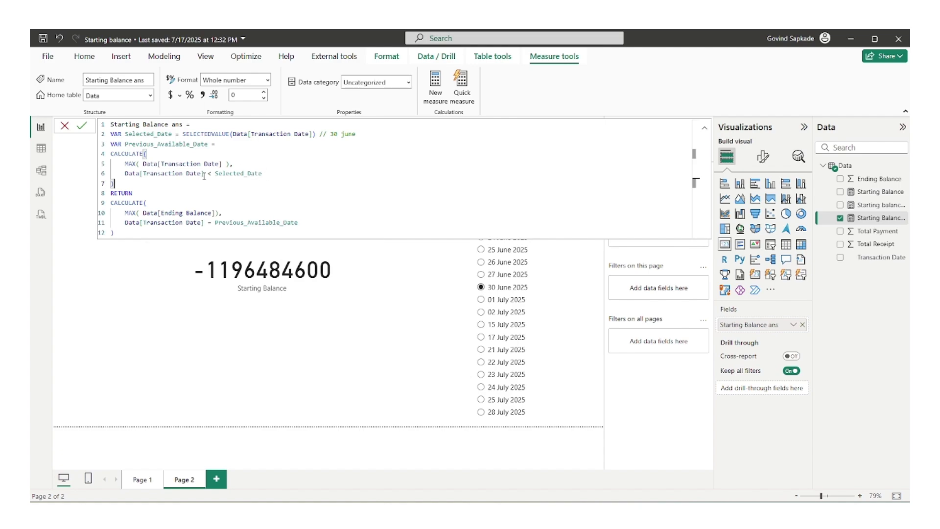
{"action": "left_click_drag", "start_coordinate": [125, 174], "coordinate": [268, 173]}
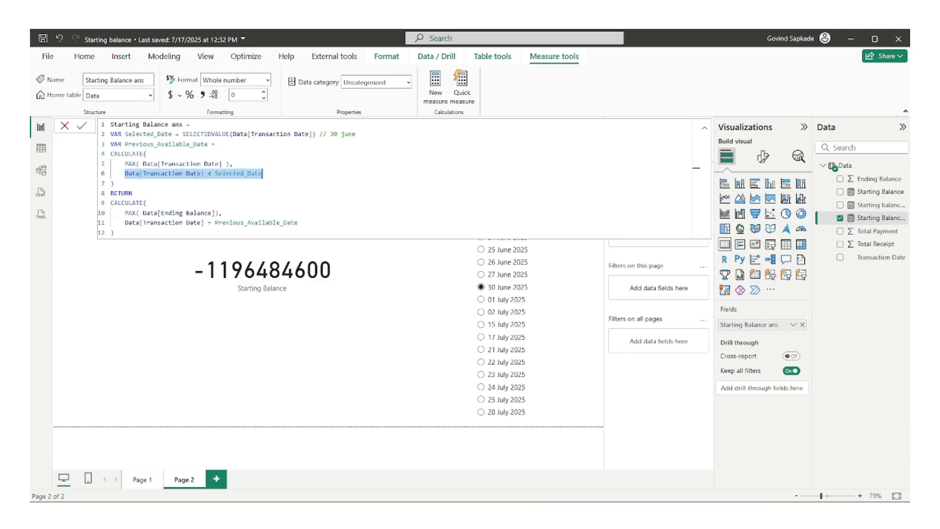
{"action": "left_click_drag", "start_coordinate": [204, 173], "coordinate": [124, 174]}
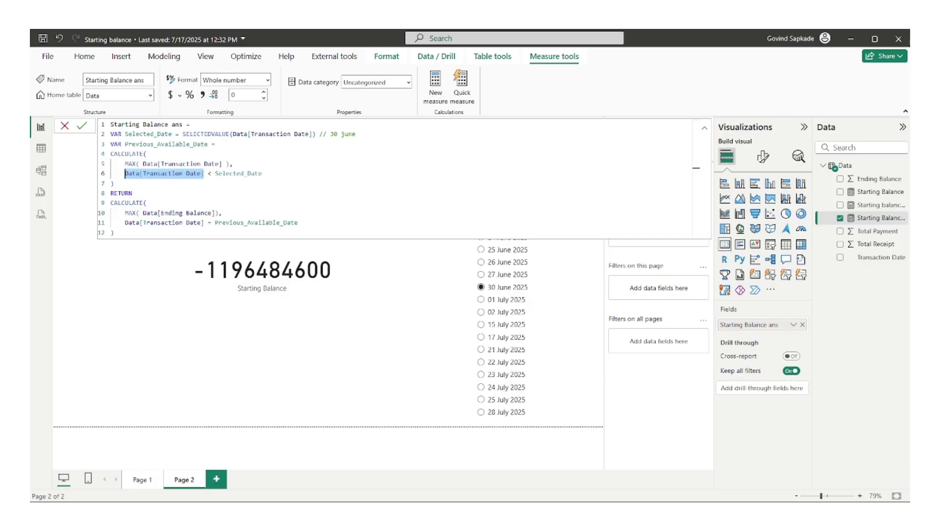
- Switch to Excel and fill the Transaction Date cells A1:A13, from the header through 27-Jun-25, with light blue
{"action": "left_click", "coordinate": [538, 465]}
{"action": "left_click", "coordinate": [73, 161]}
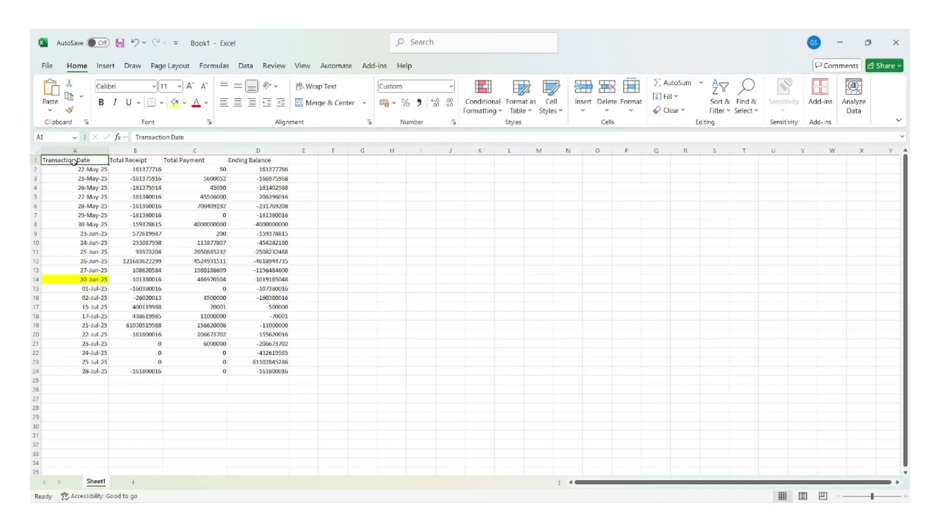
{"action": "left_click_drag", "start_coordinate": [73, 162], "coordinate": [95, 267]}
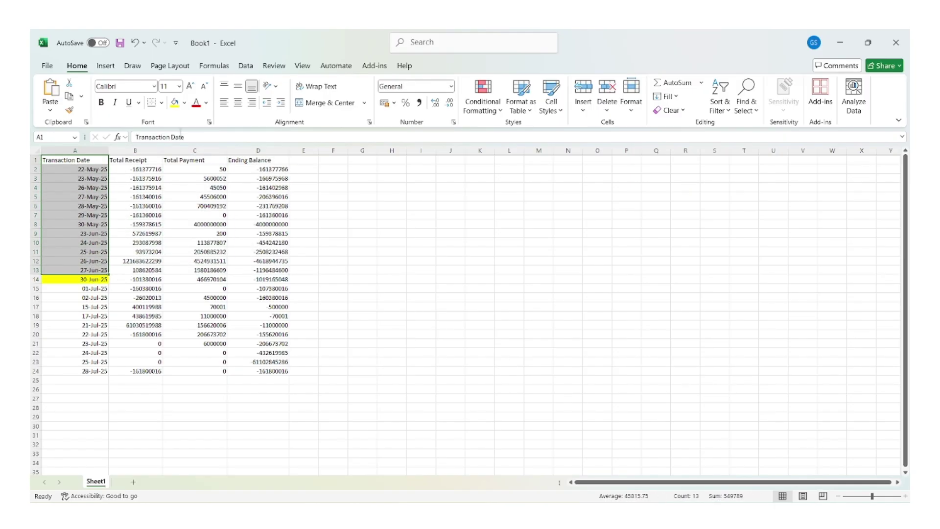
{"action": "left_click", "coordinate": [184, 103]}
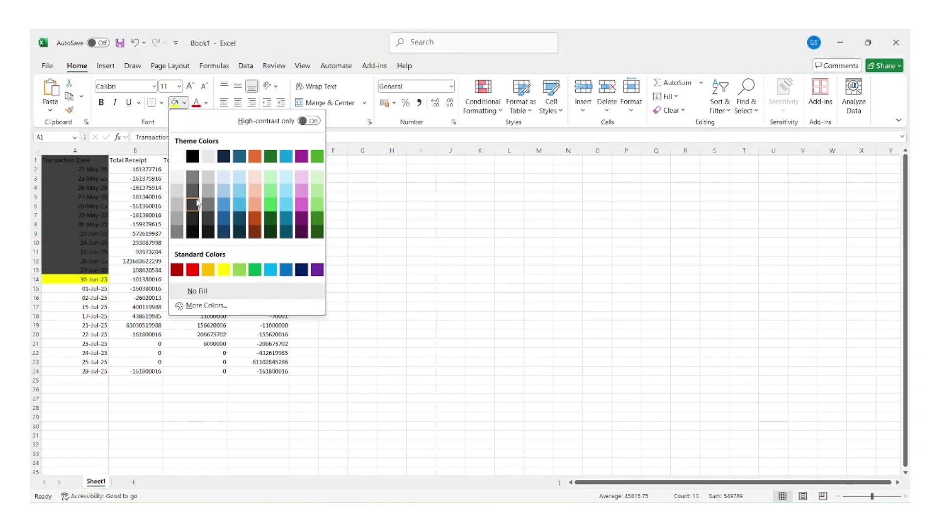
{"action": "left_click", "coordinate": [223, 195]}
{"action": "left_click", "coordinate": [326, 242]}
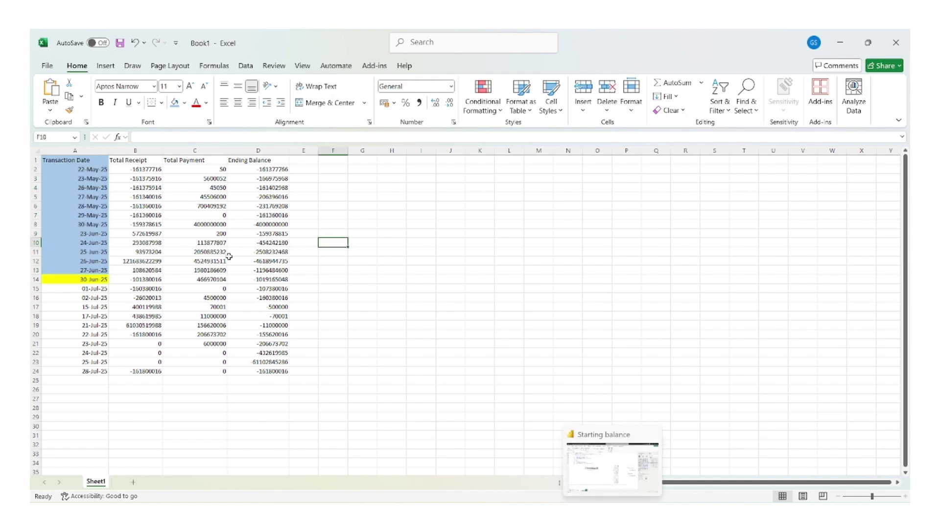
- Compare the dates in A2:A13 with the Data[Transaction Date] < Selected_Date filter in the Power BI measure
{"action": "left_click_drag", "start_coordinate": [88, 169], "coordinate": [95, 270]}
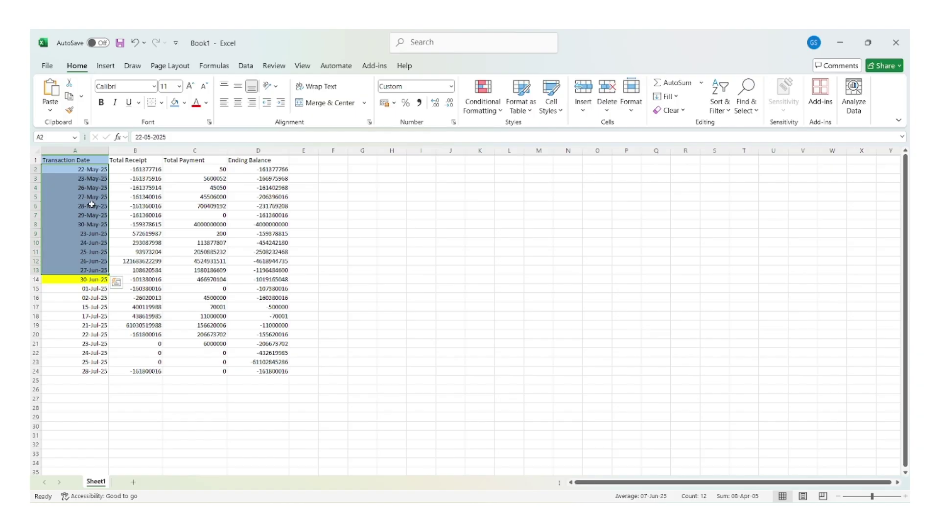
{"action": "left_click", "coordinate": [612, 465]}
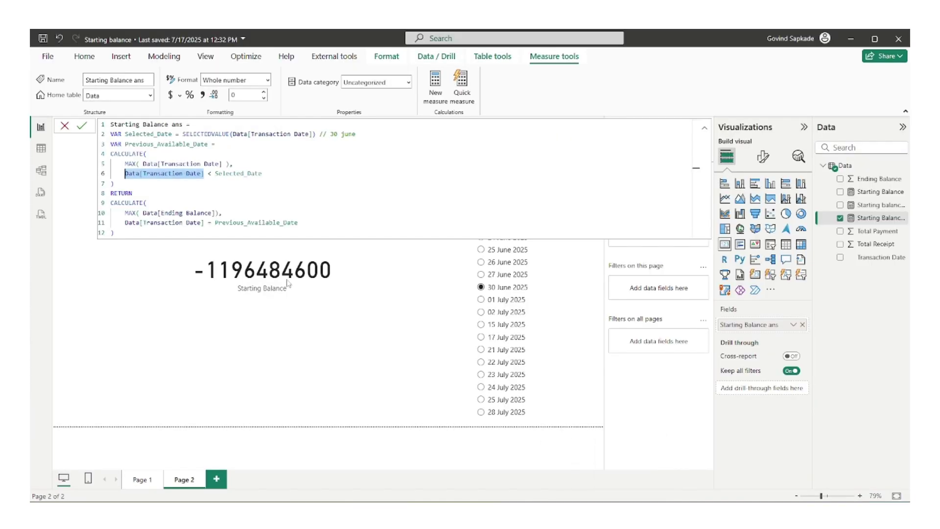
{"action": "left_click_drag", "start_coordinate": [276, 172], "coordinate": [123, 174]}
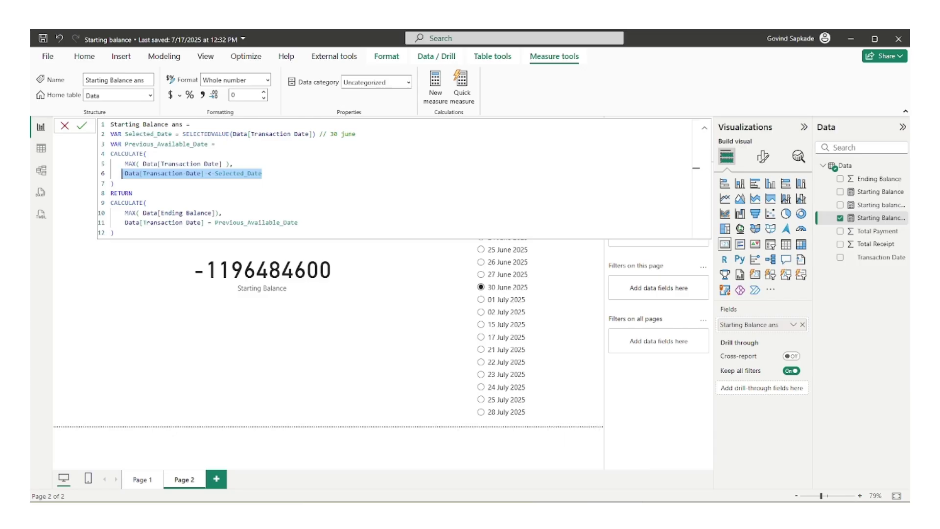
- Switch to Excel and fill the 27-Jun-25 transaction date cell A13 with grey
{"action": "left_click", "coordinate": [533, 468]}
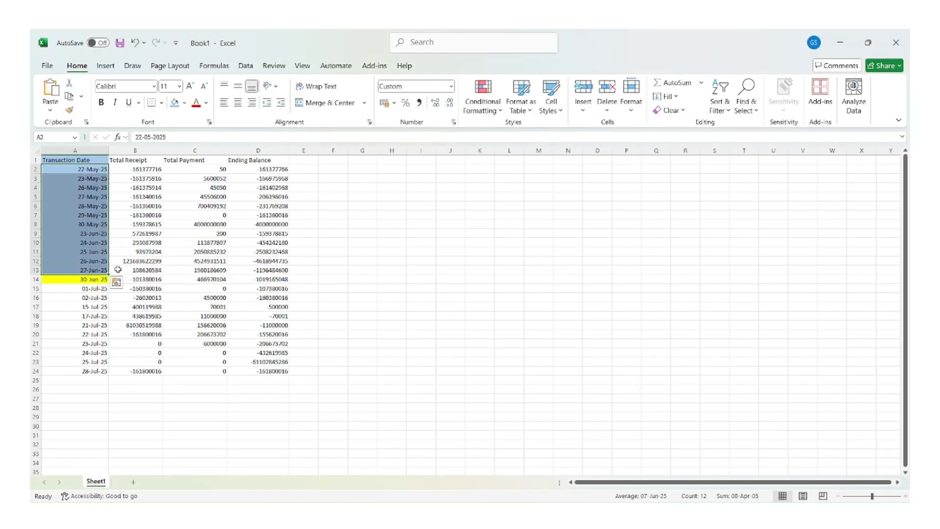
{"action": "left_click", "coordinate": [96, 270]}
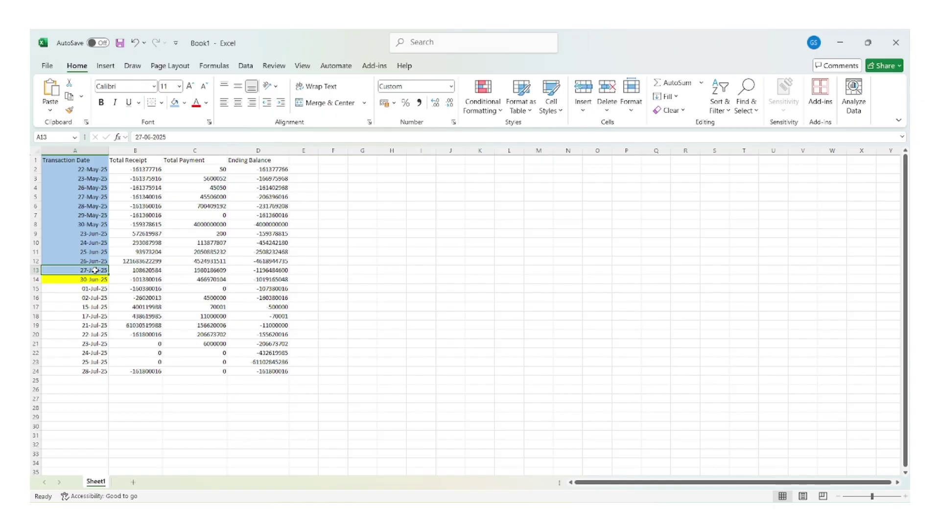
{"action": "left_click", "coordinate": [184, 103]}
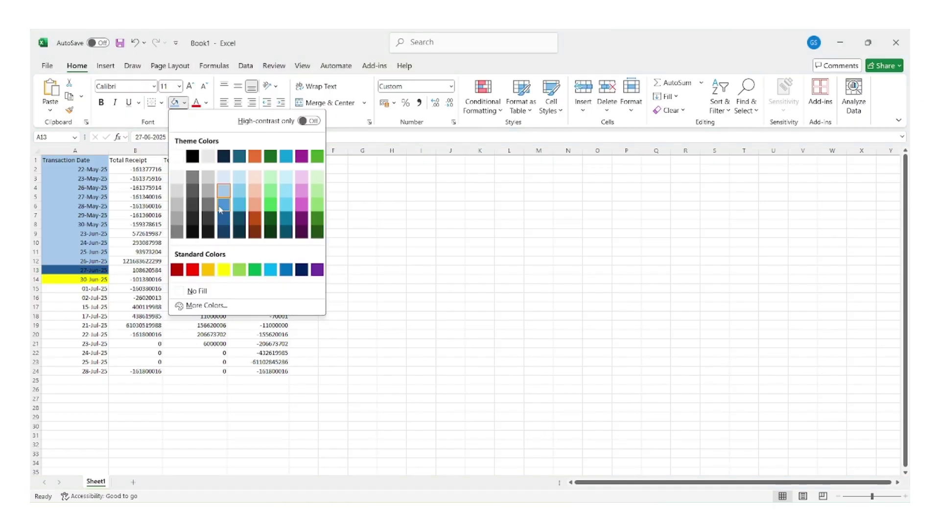
{"action": "left_click", "coordinate": [208, 177]}
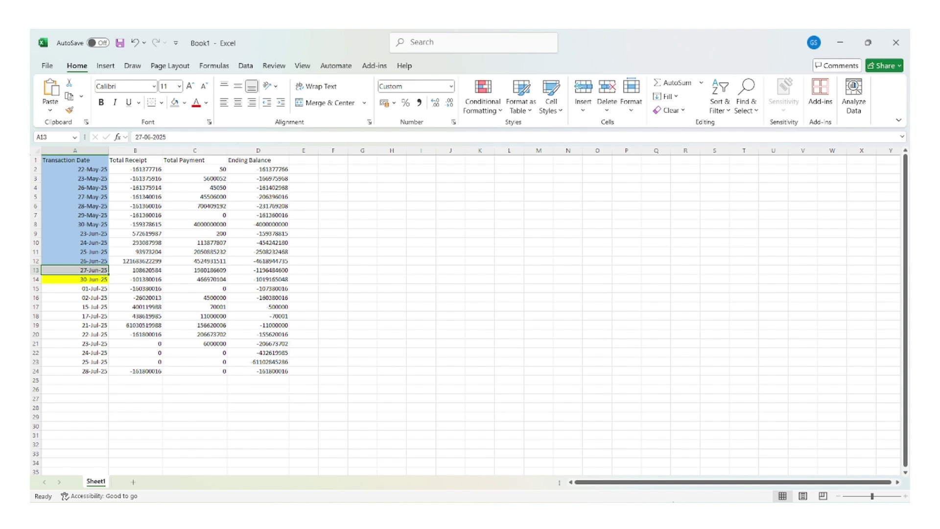
- Switch to Power BI and add the comment // 27 june to the measure's Previous_Available_Date line
{"action": "key", "text": "alt+Tab"}
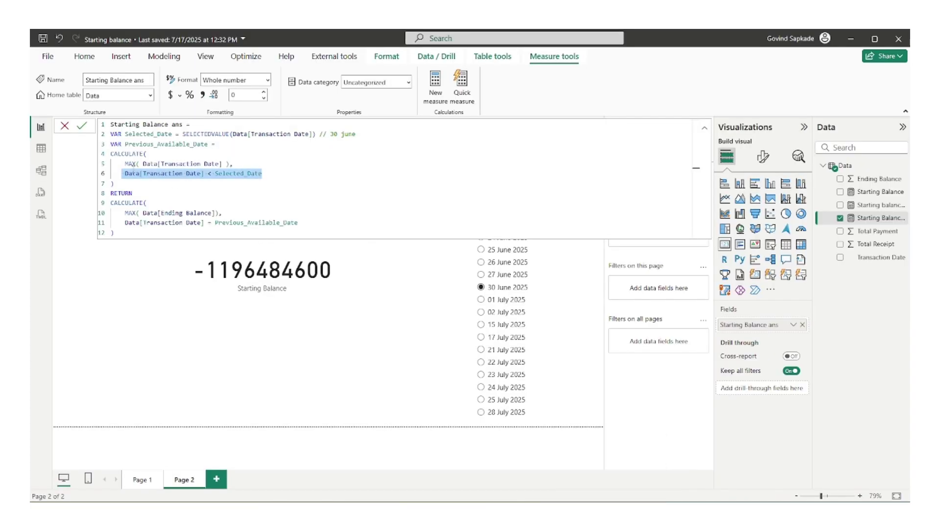
{"action": "left_click", "coordinate": [242, 144]}
{"action": "type", "text": "//"}
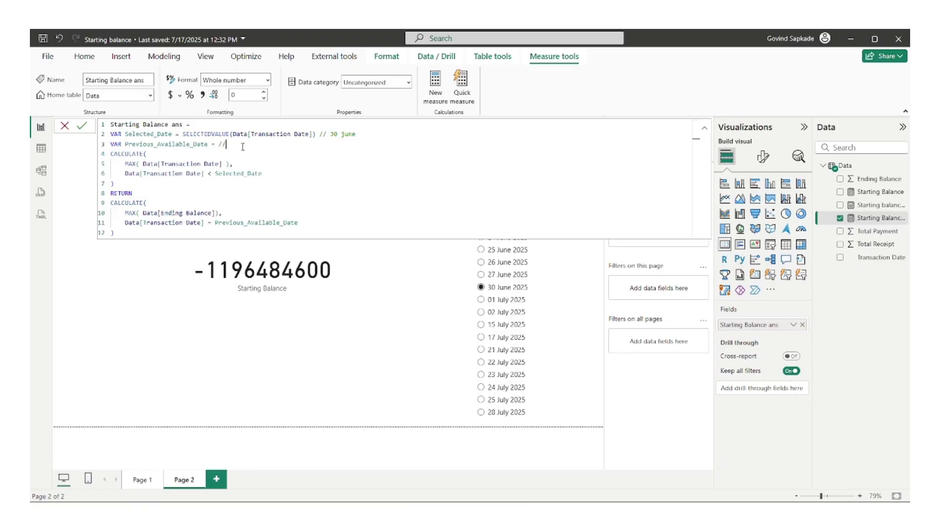
{"action": "type", "text": " 27 june"}
- Review the Data[Transaction Date] = Previous_Available_Date filter, and fill the matching Excel row A13:D13 with very light grey
{"action": "left_click_drag", "start_coordinate": [124, 223], "coordinate": [310, 223]}
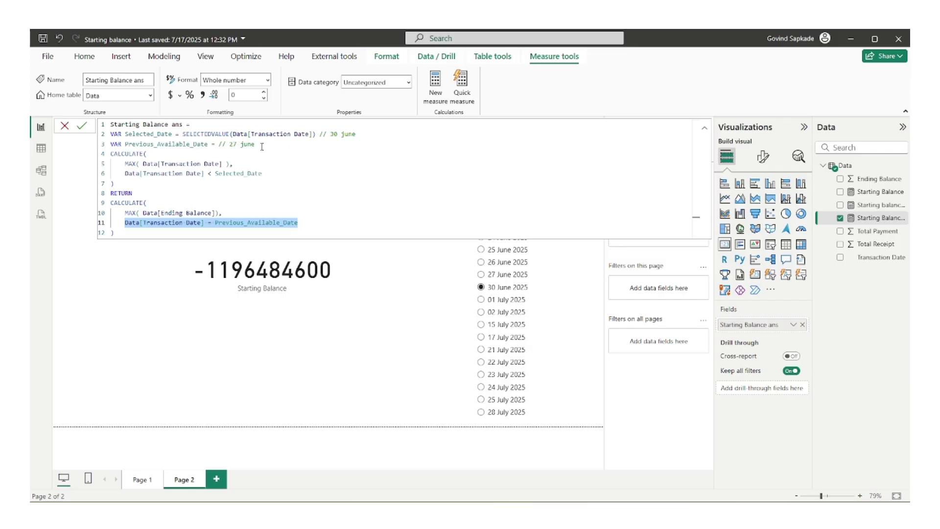
{"action": "left_click", "coordinate": [532, 467]}
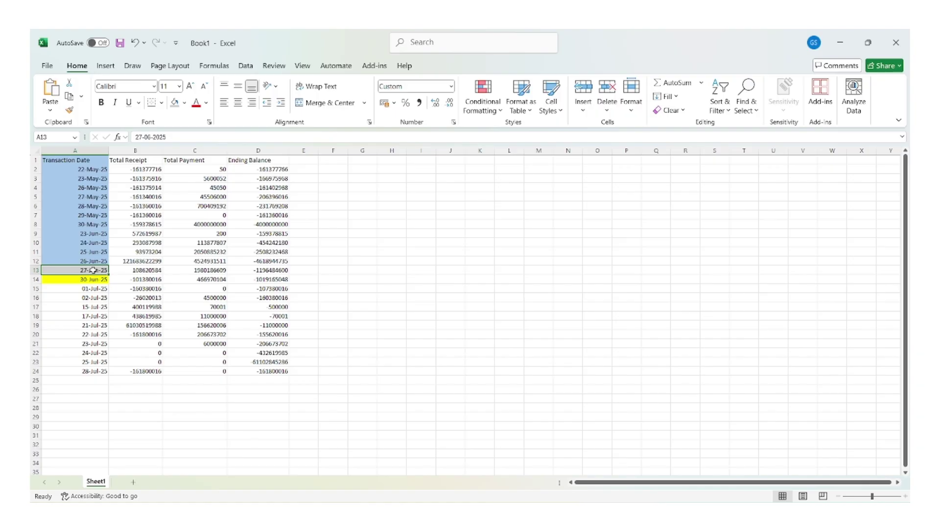
{"action": "left_click_drag", "start_coordinate": [93, 270], "coordinate": [279, 271]}
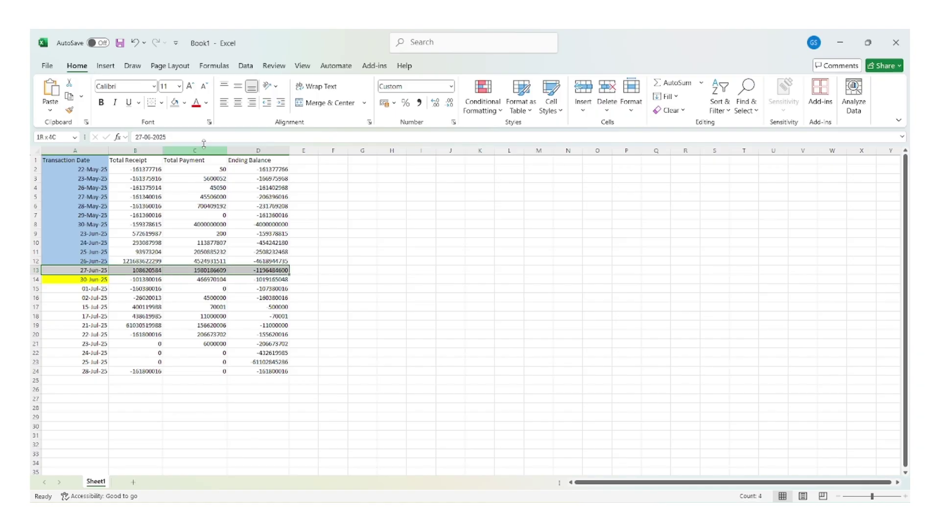
{"action": "left_click", "coordinate": [184, 102]}
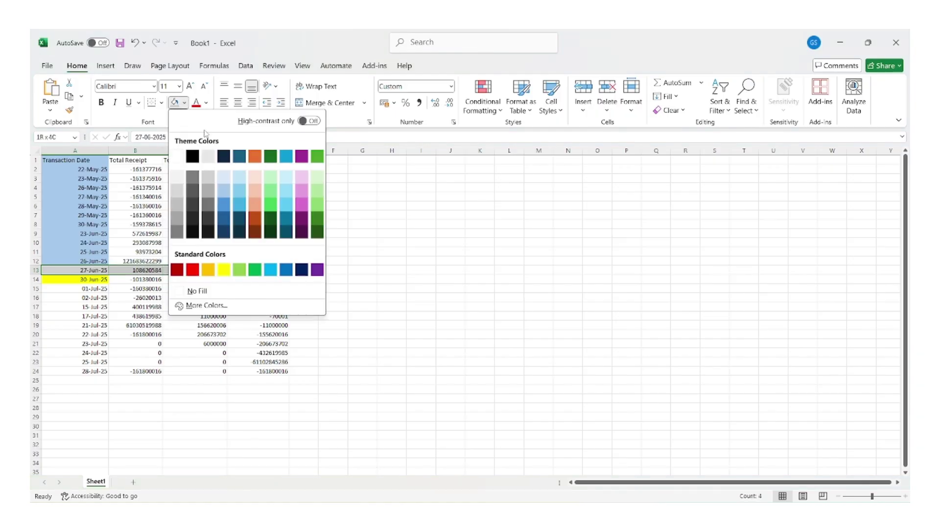
{"action": "left_click", "coordinate": [177, 179]}
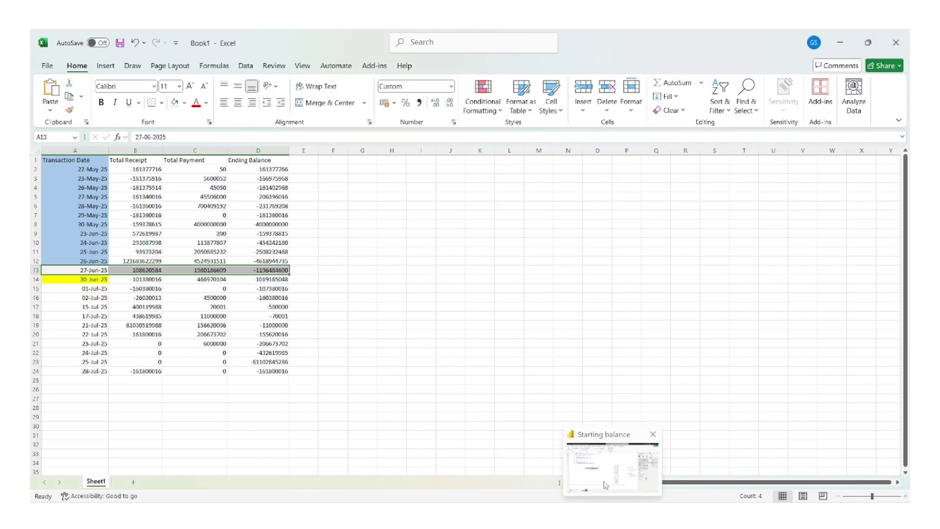
- Switch to Power BI and examine the MAX( Data[Ending Balance]) expression in the returned CALCULATE
{"action": "left_click", "coordinate": [614, 465]}
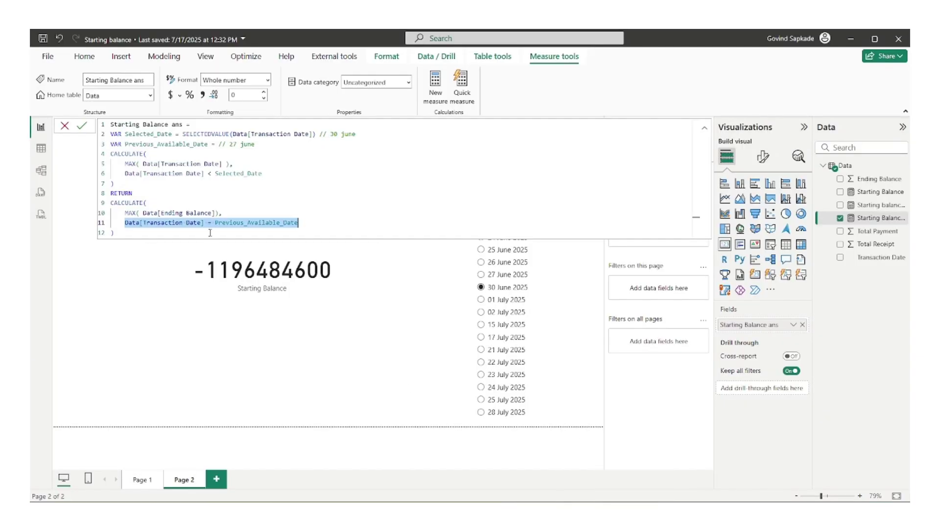
{"action": "left_click_drag", "start_coordinate": [122, 213], "coordinate": [220, 212]}
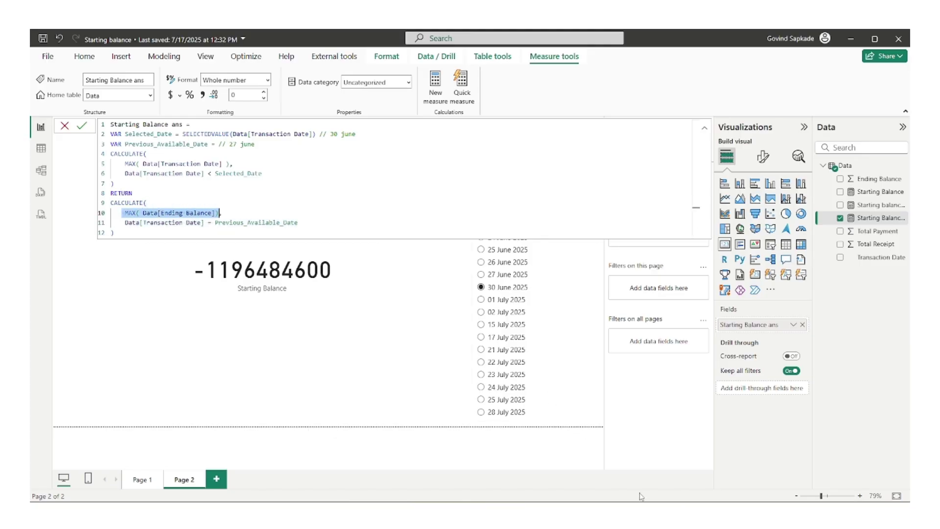
{"action": "mouse_move", "coordinate": [612, 514]}
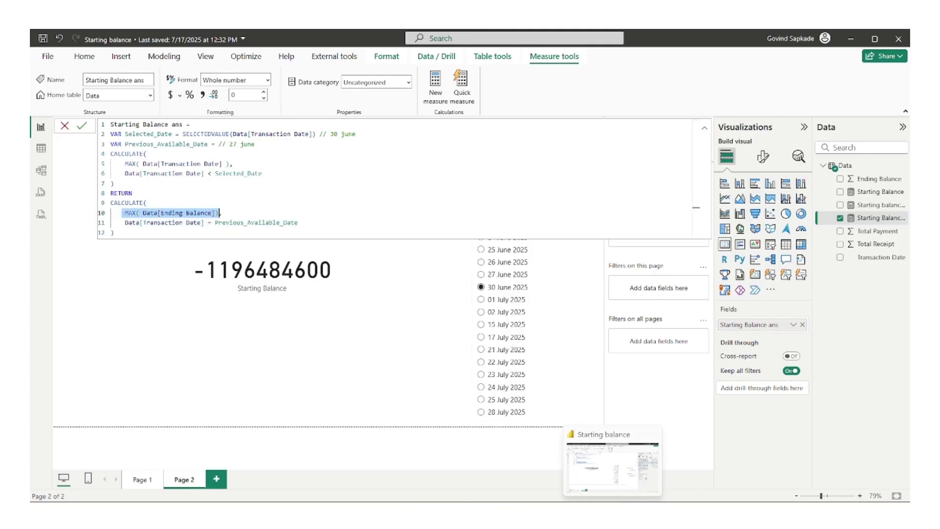
- Fill the 27-Jun-25 ending balance cell D13 in Excel with light green and return to Power BI
{"action": "left_click", "coordinate": [531, 467]}
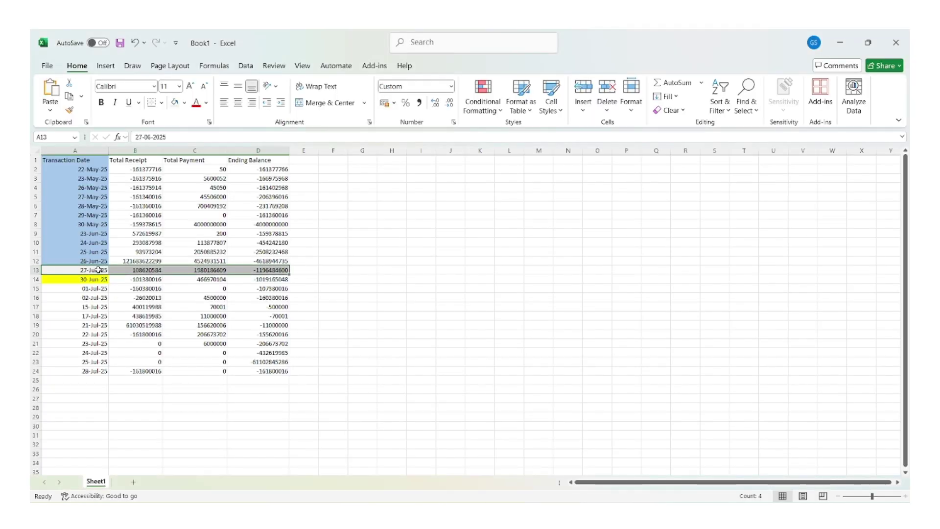
{"action": "left_click", "coordinate": [136, 270]}
{"action": "left_click", "coordinate": [265, 271]}
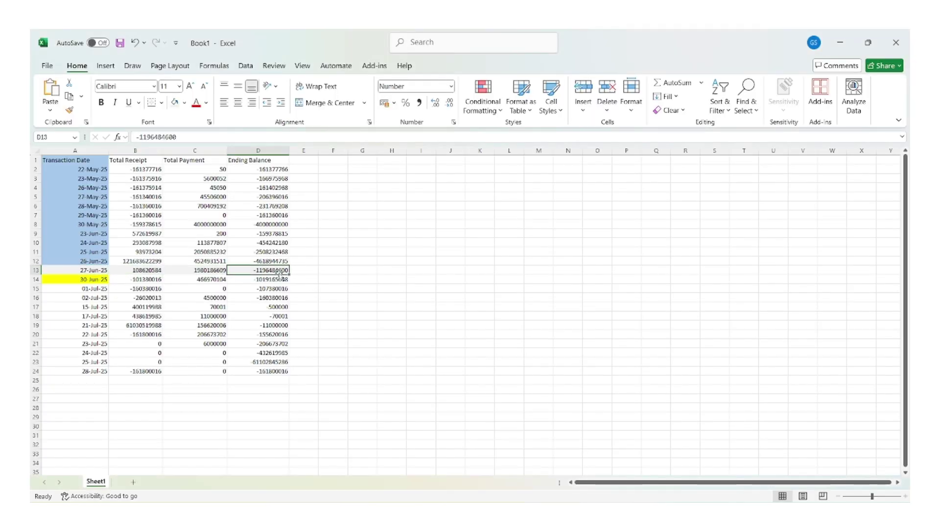
{"action": "left_click", "coordinate": [184, 103]}
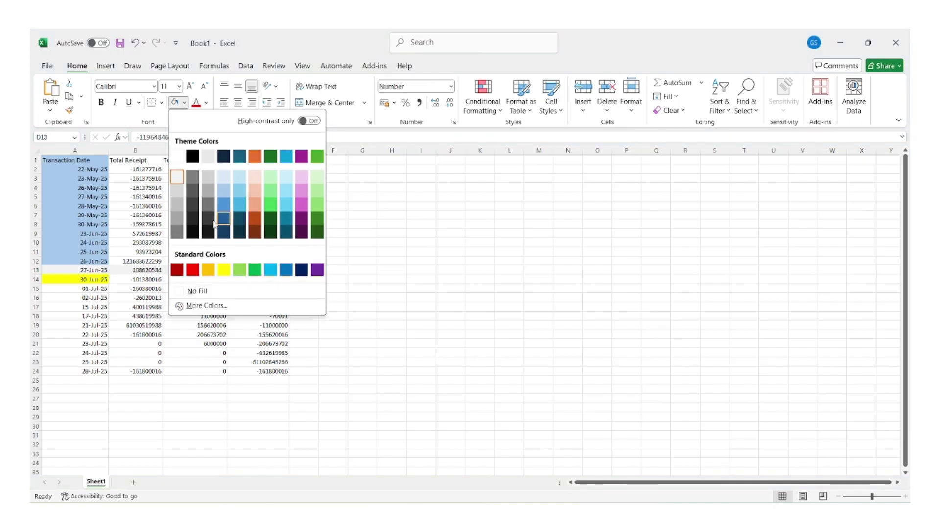
{"action": "left_click", "coordinate": [269, 194]}
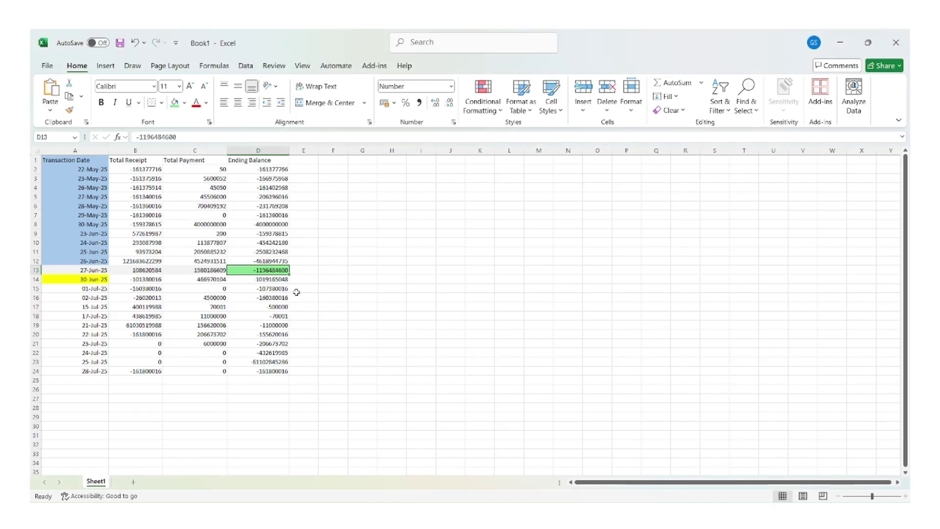
{"action": "left_click", "coordinate": [91, 279]}
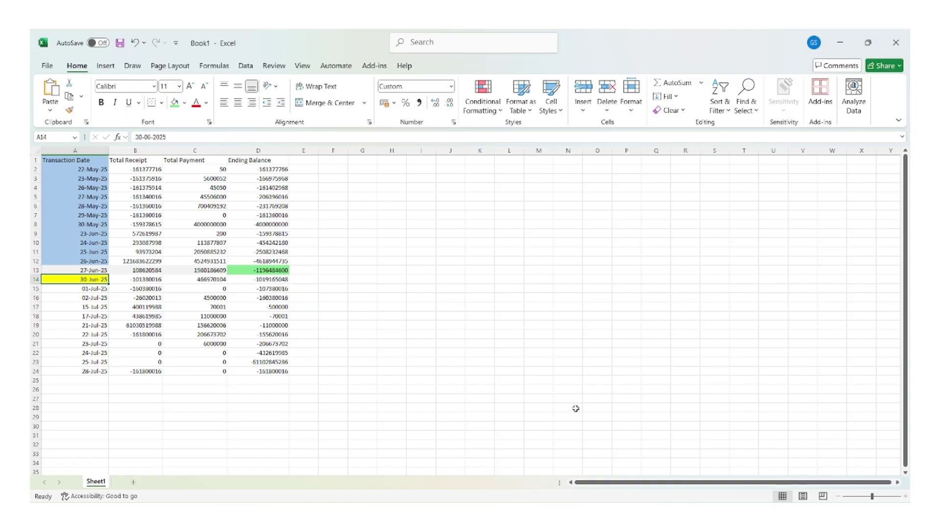
{"action": "left_click", "coordinate": [608, 477]}
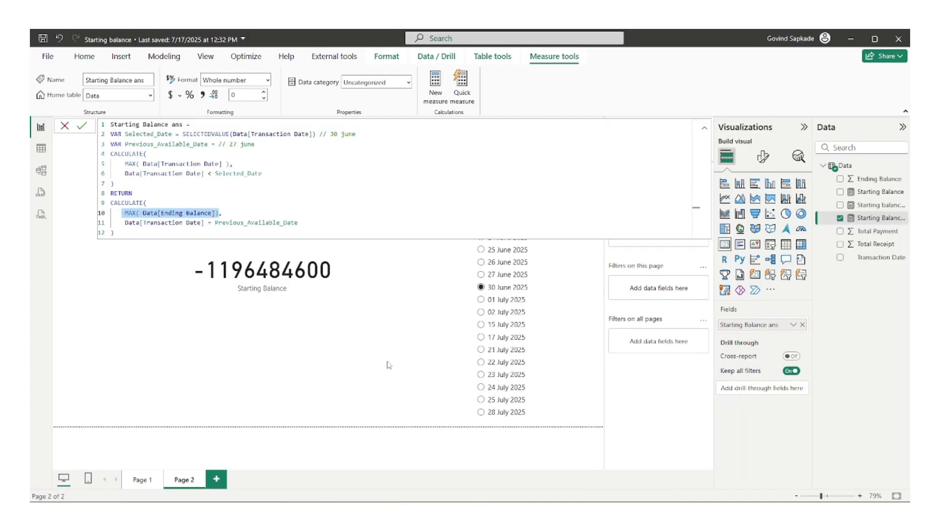